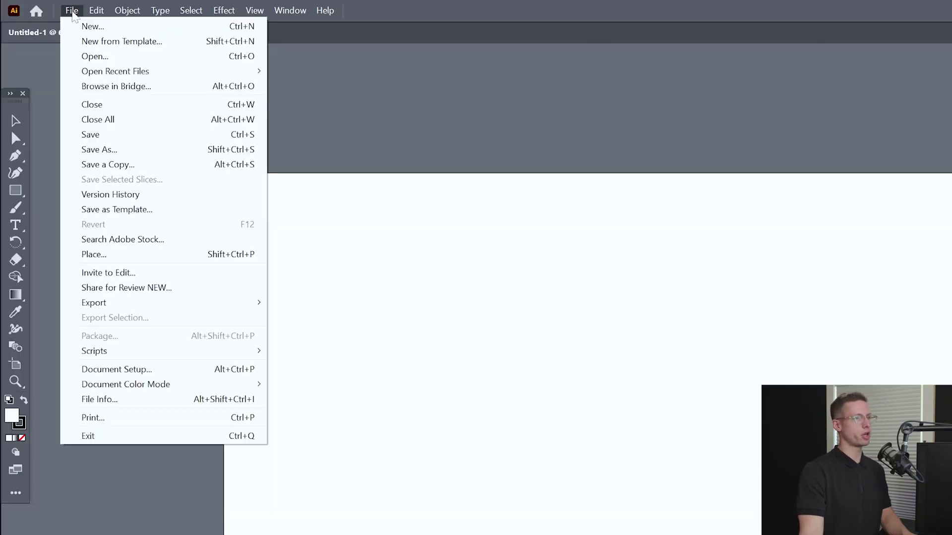
Place the Liberty logo file as artwork across the artboard
{"action": "left_click", "coordinate": [162, 251]}
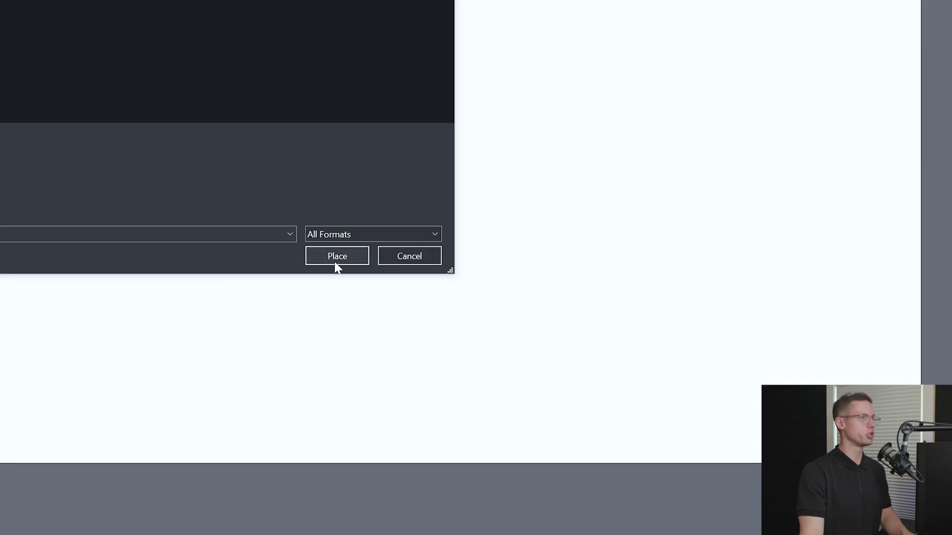
{"action": "left_click", "coordinate": [336, 262]}
{"action": "left_click_drag", "start_coordinate": [221, 125], "coordinate": [698, 423]}
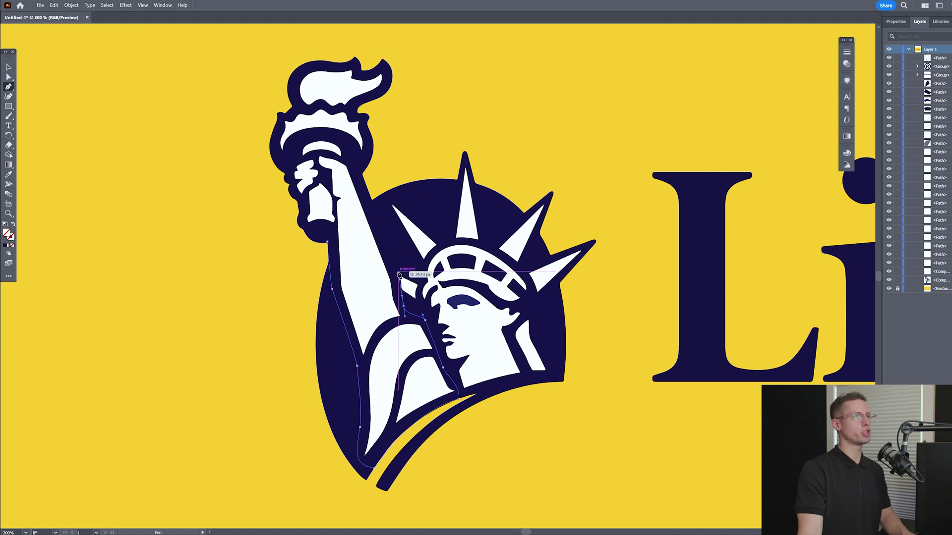
Use the closed path around the raised arm and torch to divide the logo artwork beneath it
{"action": "key", "text": "v"}
{"action": "left_click", "coordinate": [71, 5]}
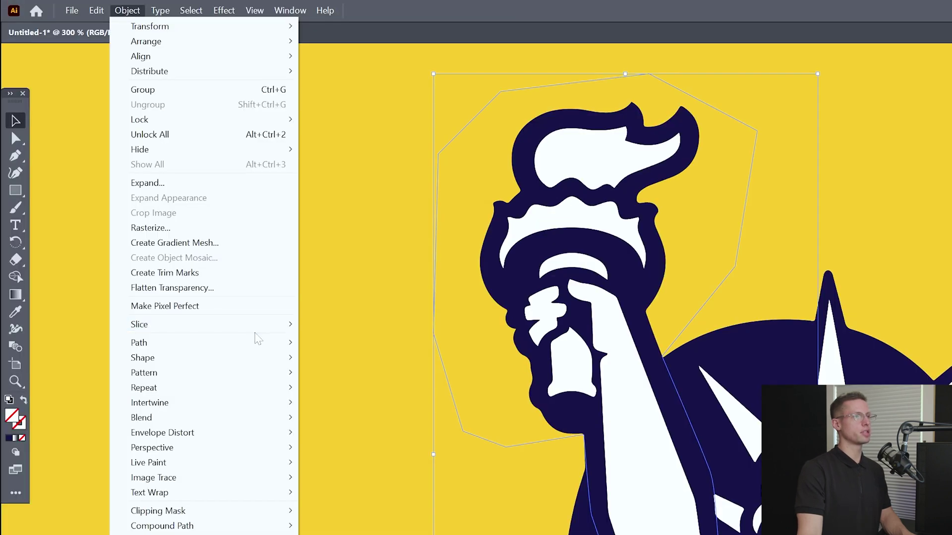
{"action": "mouse_move", "coordinate": [260, 344]}
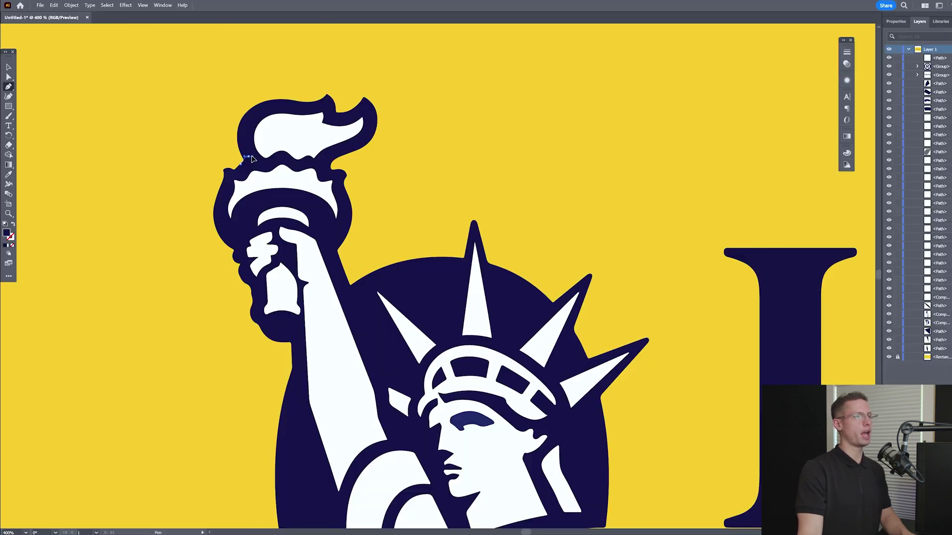
Draw a Pen path along the edge between the flame and the torch, and divide the objects below with it
{"action": "left_click_drag", "start_coordinate": [251, 156], "coordinate": [254, 156]}
{"action": "left_click", "coordinate": [266, 158]}
{"action": "left_click_drag", "start_coordinate": [283, 151], "coordinate": [288, 151]}
{"action": "left_click", "coordinate": [71, 5]}
{"action": "left_click", "coordinate": [198, 277]}
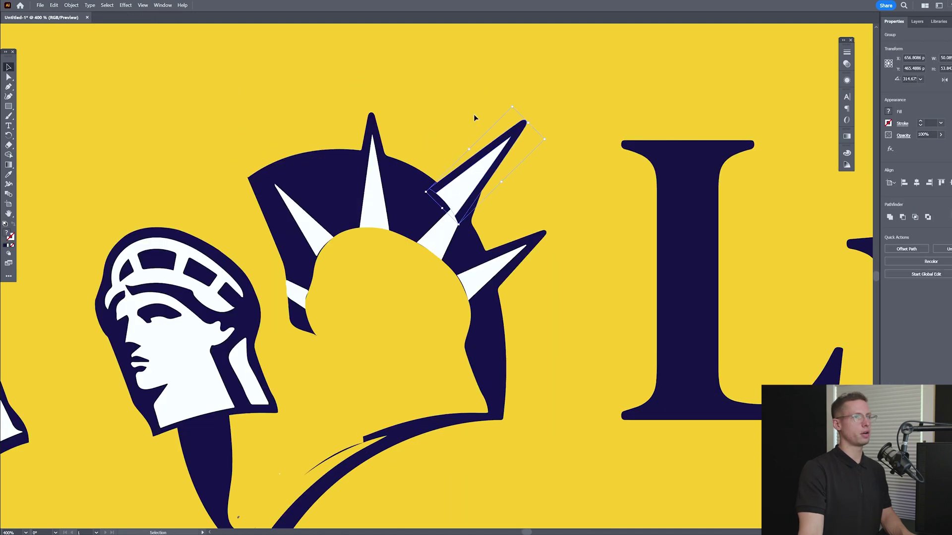
Move the grouped crown spikes to position them individually around the head cut-out
{"action": "left_click_drag", "start_coordinate": [449, 204], "coordinate": [495, 256]}
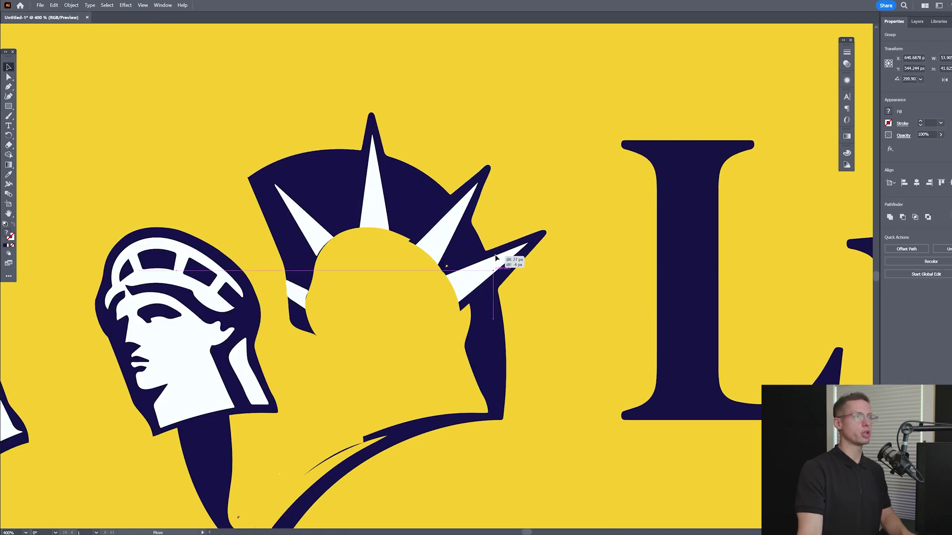
{"action": "left_click_drag", "start_coordinate": [310, 237], "coordinate": [337, 246]}
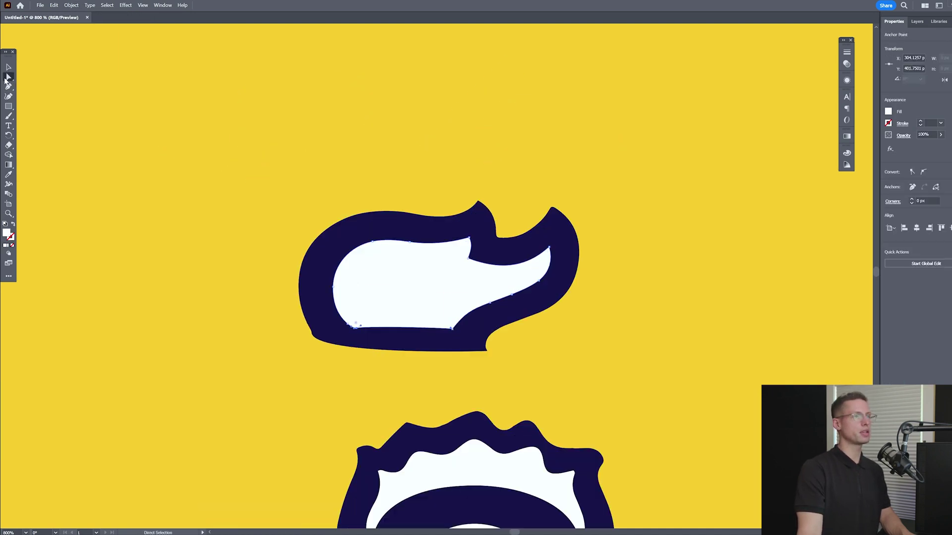
Divide the objects below using the dark head-shaped path
{"action": "left_click", "coordinate": [71, 5]}
{"action": "mouse_move", "coordinate": [78, 192]}
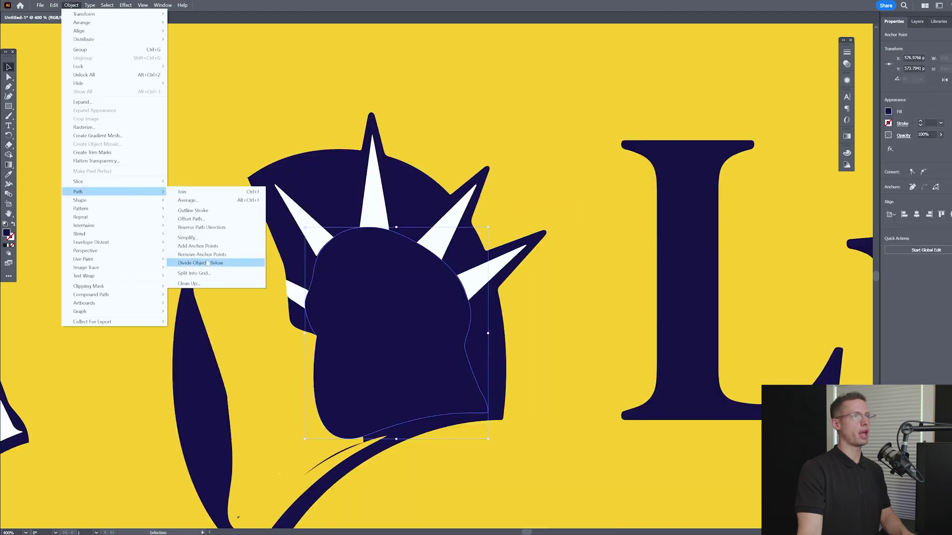
{"action": "left_click", "coordinate": [207, 263]}
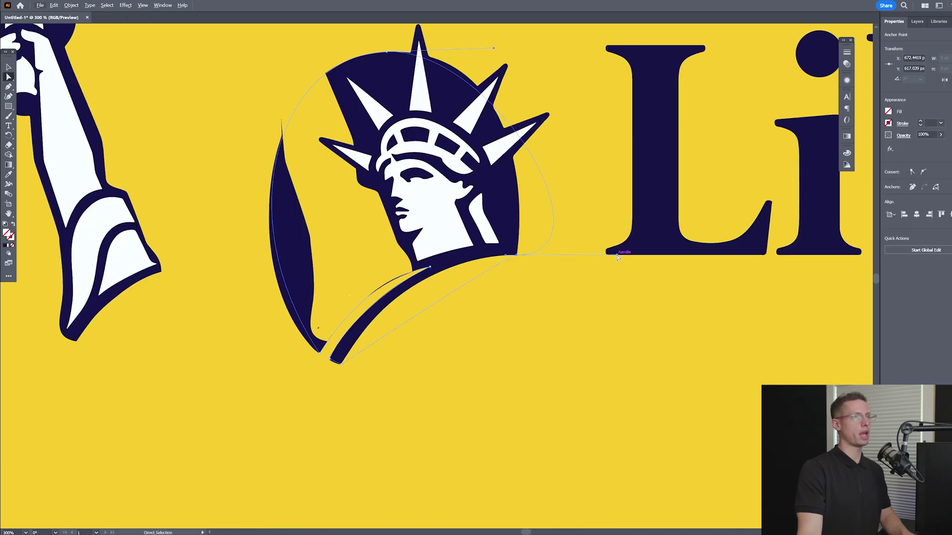
Reshape the lower right curve of the completed circle path and fill it with the statue's navy colour
{"action": "left_click_drag", "start_coordinate": [617, 255], "coordinate": [530, 149]}
{"action": "key", "text": "i"}
{"action": "left_click", "coordinate": [99, 149]}
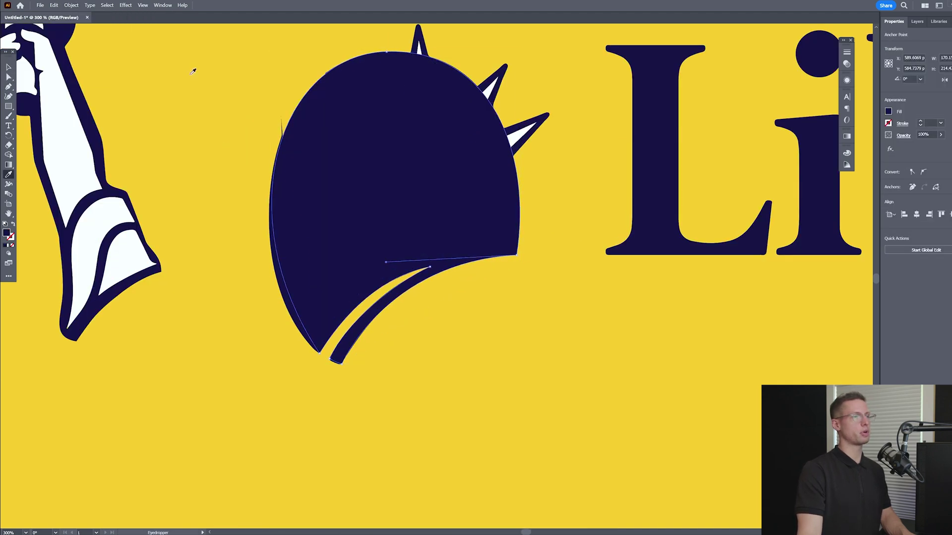
Send the navy circle to the back of the artwork and delete the leftover fragment of the original circle
{"action": "key", "text": "v"}
{"action": "key", "text": "ctrl+shift+bracketleft"}
{"action": "left_click", "coordinate": [293, 212]}
{"action": "key", "text": "Delete"}
{"action": "scroll", "coordinate": [322, 291], "scroll_direction": "up", "scroll_amount": 1}
{"action": "left_click", "coordinate": [324, 294]}
{"action": "scroll", "coordinate": [324, 294], "scroll_direction": "up", "scroll_amount": 1}
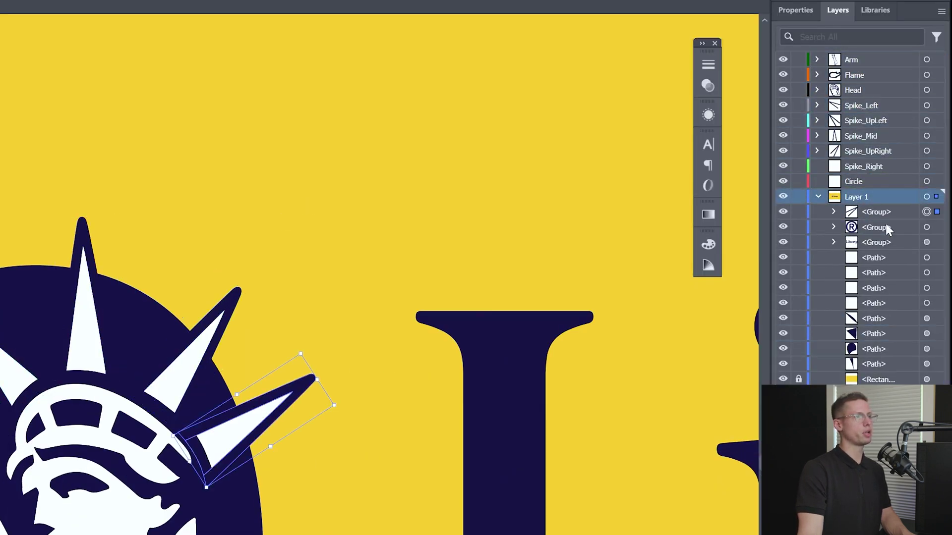
Move the right spike group to the Spike_Right layer and rename Layer 1 as Liberty
{"action": "left_click_drag", "start_coordinate": [937, 197], "coordinate": [936, 166]}
{"action": "double_click", "coordinate": [856, 197]}
{"action": "type", "text": "Liberty"}
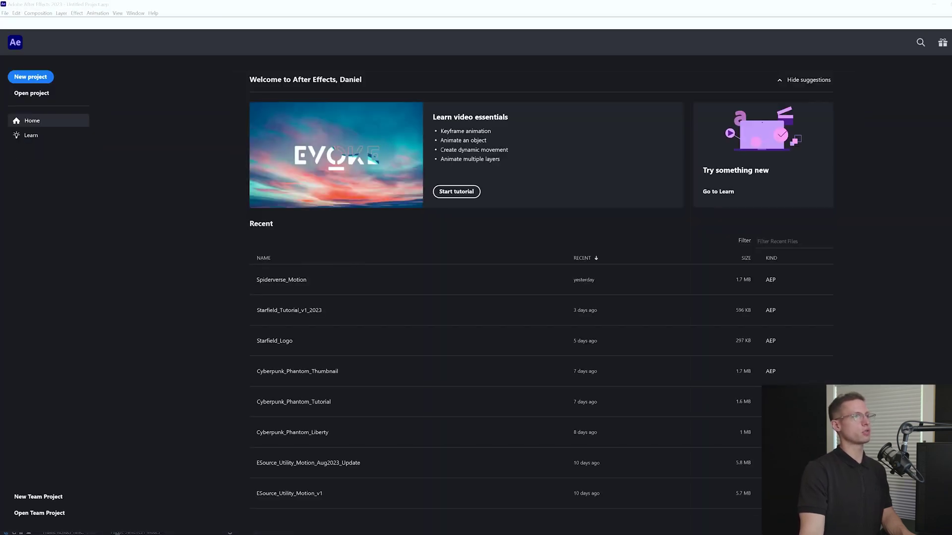
Switch to After Effects, leave the home screen and save the project as Liberty_Mutual_Tutorial
{"action": "left_click", "coordinate": [50, 148]}
{"action": "left_click", "coordinate": [11, 25]}
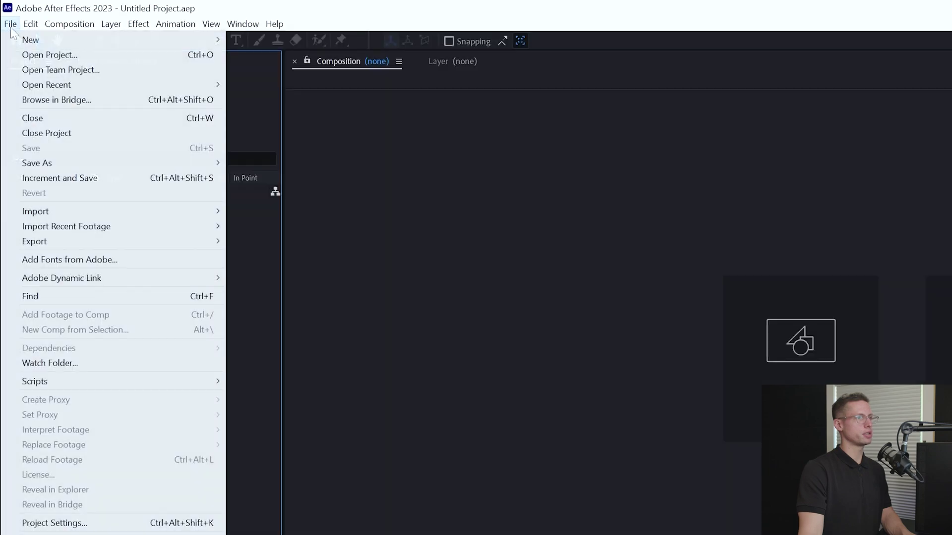
{"action": "mouse_move", "coordinate": [37, 163]}
{"action": "left_click", "coordinate": [263, 164]}
{"action": "type", "text": "Liberty_Mutu"}
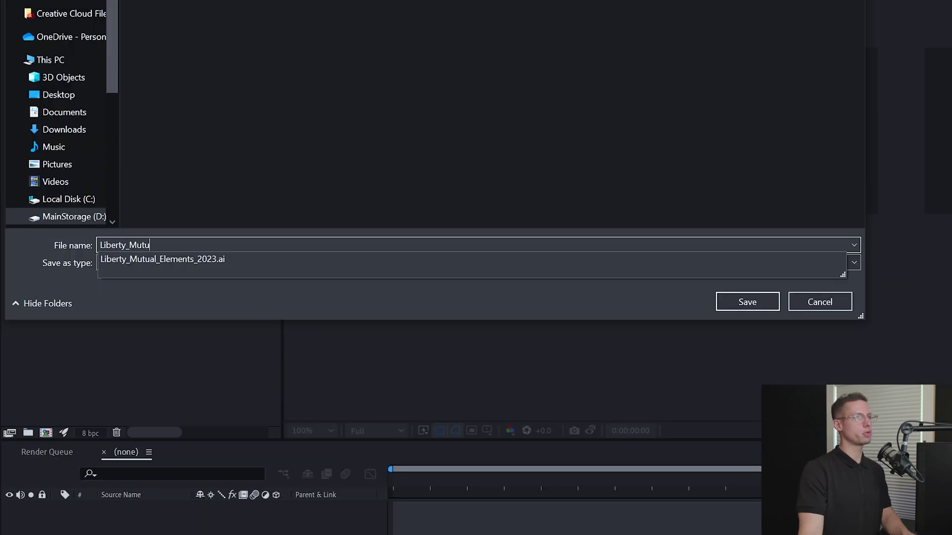
{"action": "type", "text": "al_Tutorial"}
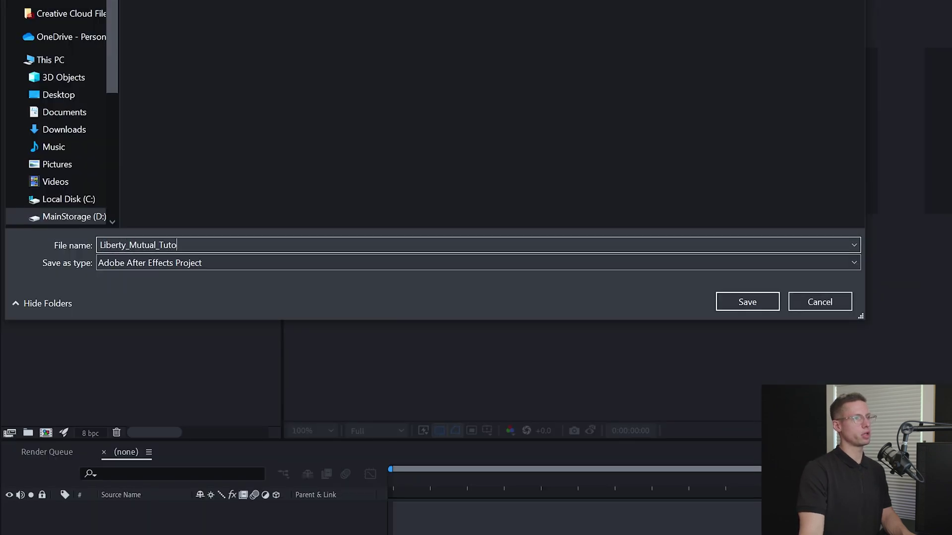
{"action": "key", "text": "Return"}
Import the Liberty_Mutual_Elements_2023 file as Composition - Retain Layer Sizes
{"action": "left_click", "coordinate": [11, 23]}
{"action": "mouse_move", "coordinate": [156, 212]}
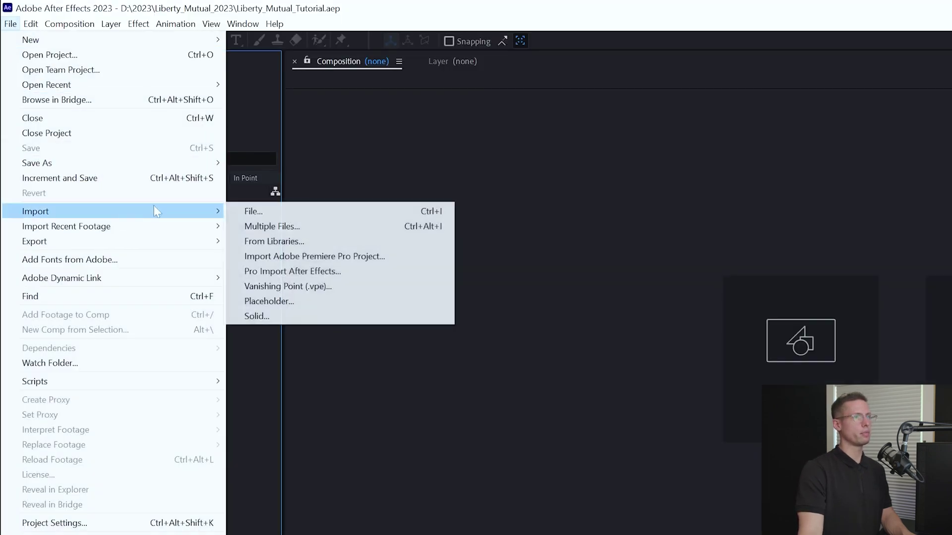
{"action": "left_click", "coordinate": [266, 210]}
{"action": "left_click", "coordinate": [245, 216]}
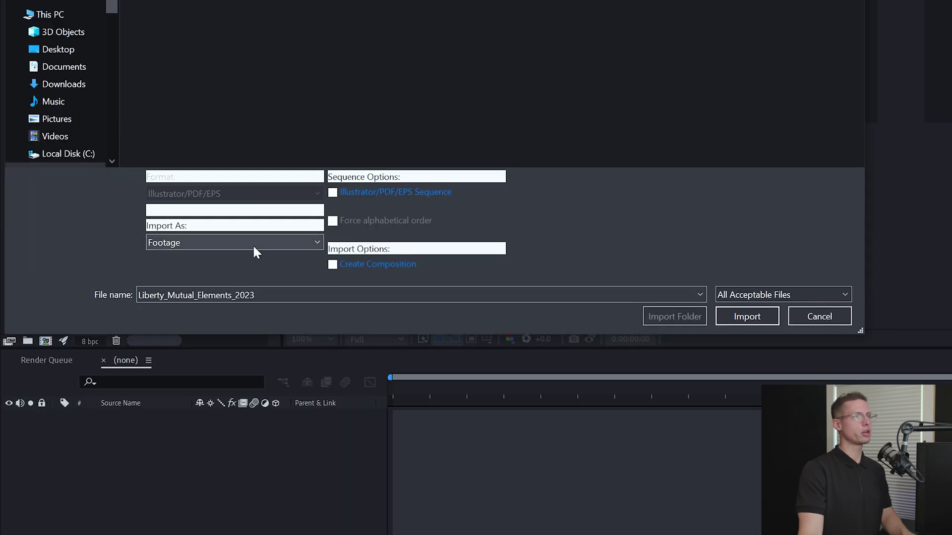
{"action": "left_click", "coordinate": [254, 247]}
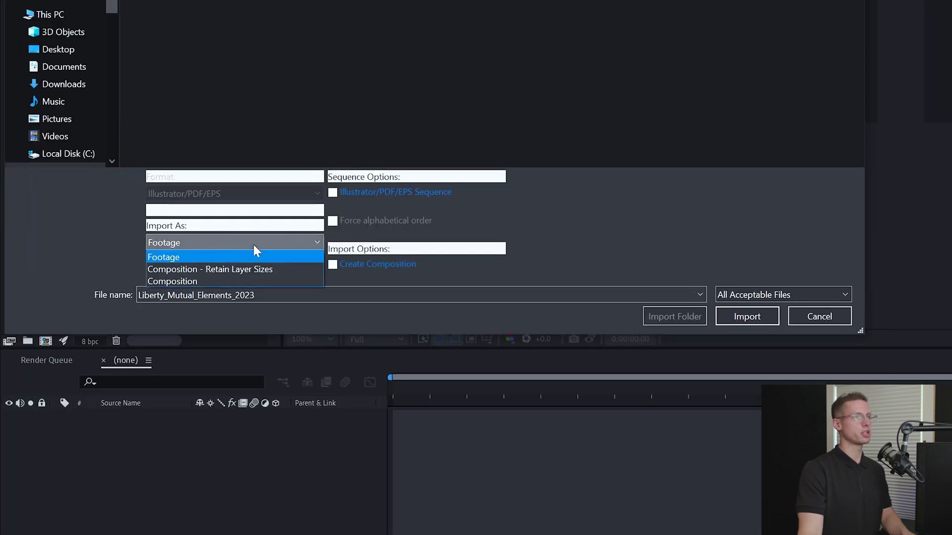
{"action": "left_click", "coordinate": [256, 270]}
{"action": "key", "text": "Return"}
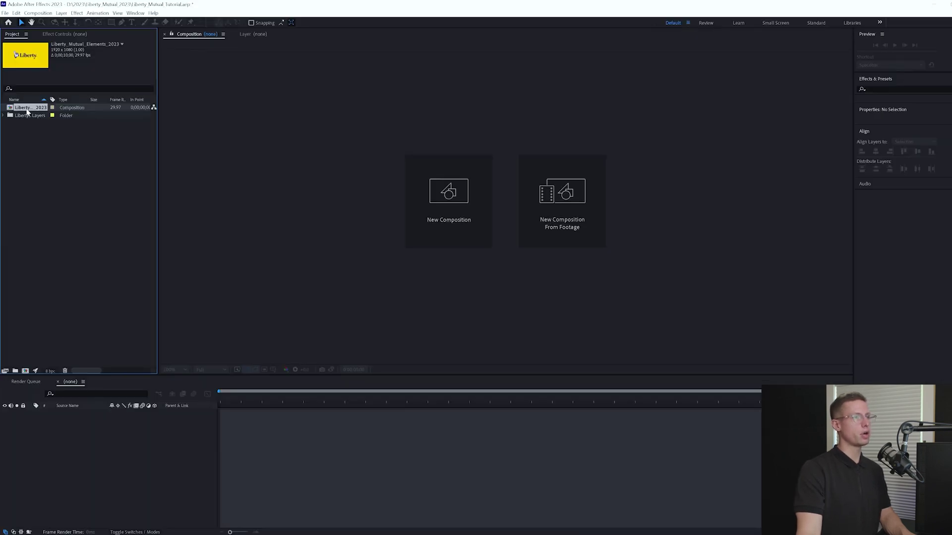
Nest the Liberty_Mutual_Elements_2023 composition in a new composition and open the nested one to reach its layers
{"action": "left_click_drag", "start_coordinate": [90, 443], "coordinate": [92, 448]}
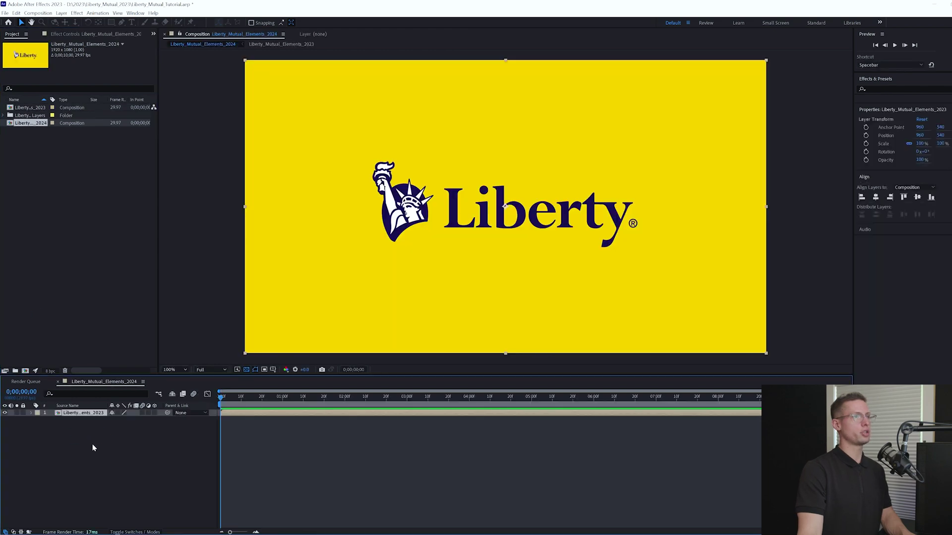
{"action": "double_click", "coordinate": [62, 414]}
Turn on continuous rasterization for all layers from Arm to Background
{"action": "left_click", "coordinate": [63, 415]}
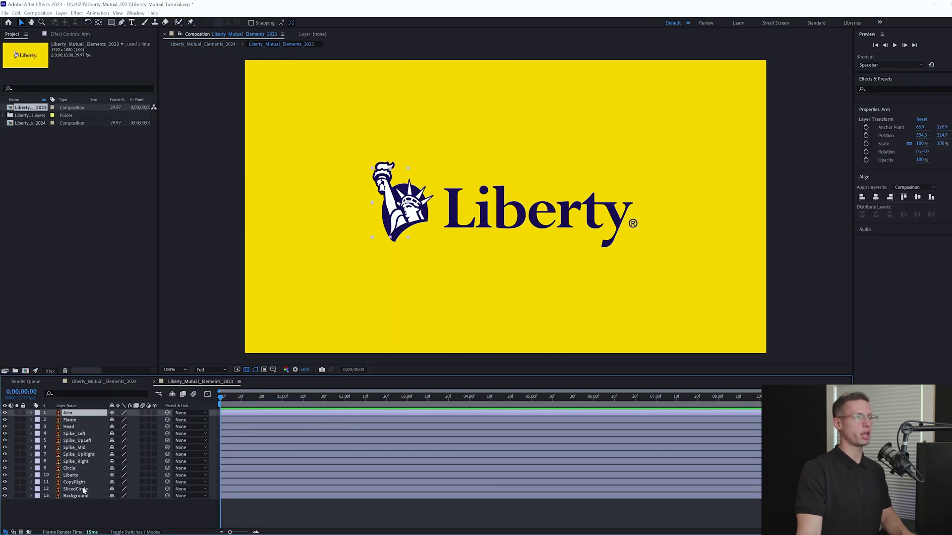
{"action": "left_click", "coordinate": [84, 495], "text": "shift"}
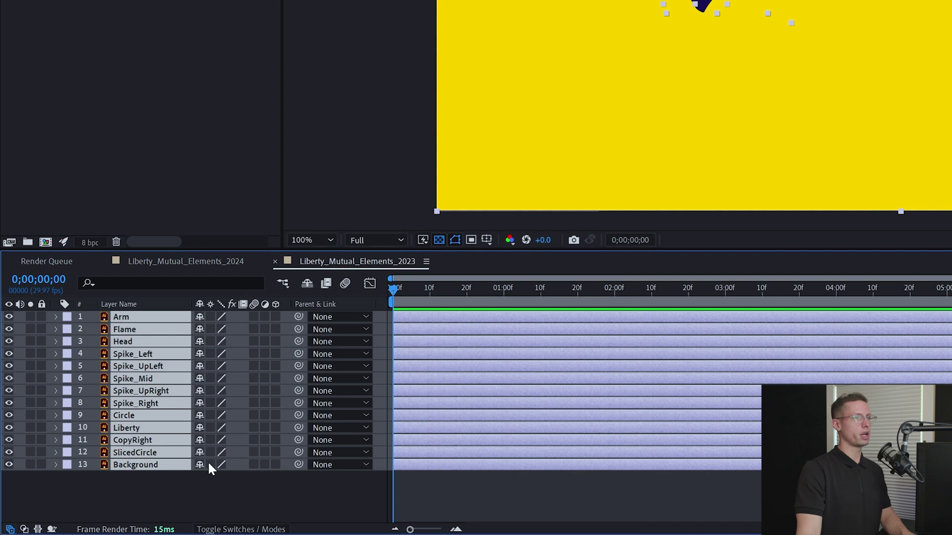
{"action": "left_click", "coordinate": [209, 465]}
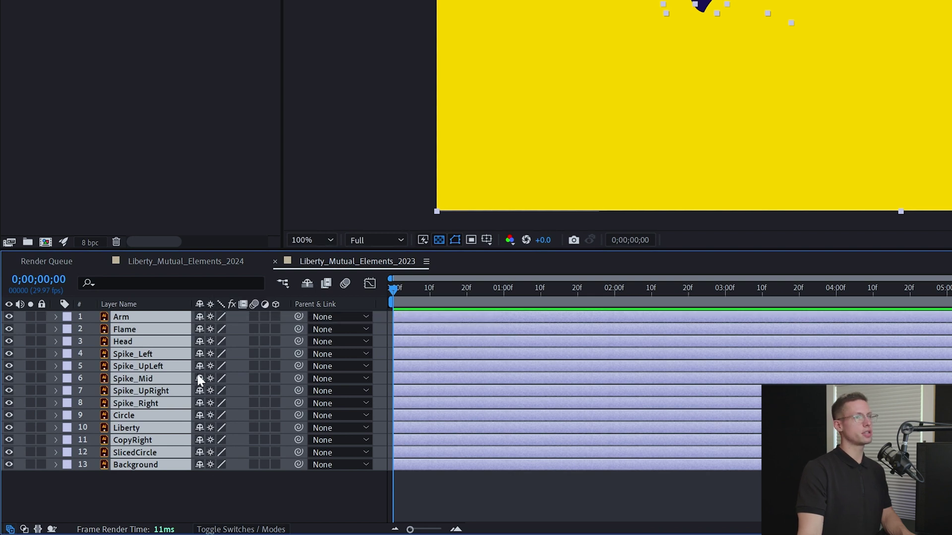
{"action": "left_click", "coordinate": [189, 474]}
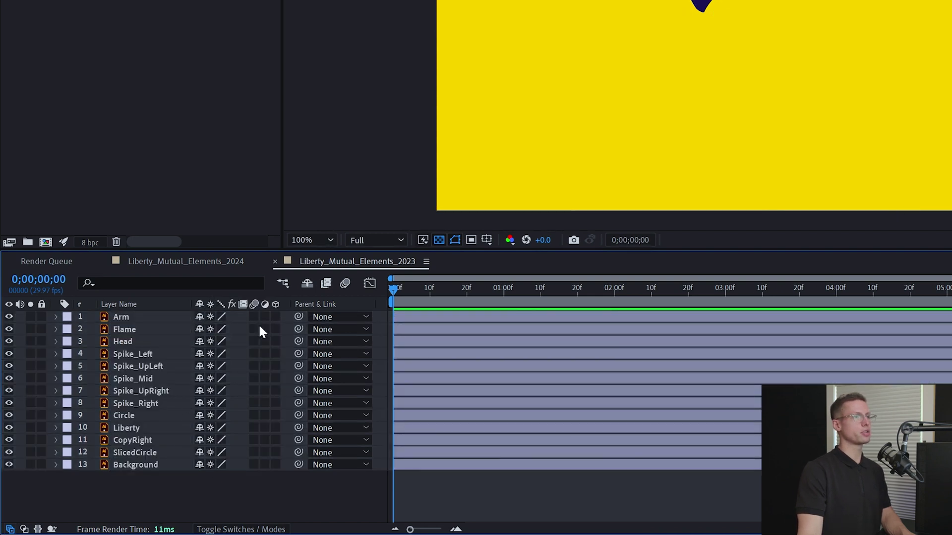
Activate the Pan Behind (Anchor Point) tool and select the crown spikes in the statue artwork
{"action": "scroll", "coordinate": [794, 116], "scroll_direction": "up", "scroll_amount": 1}
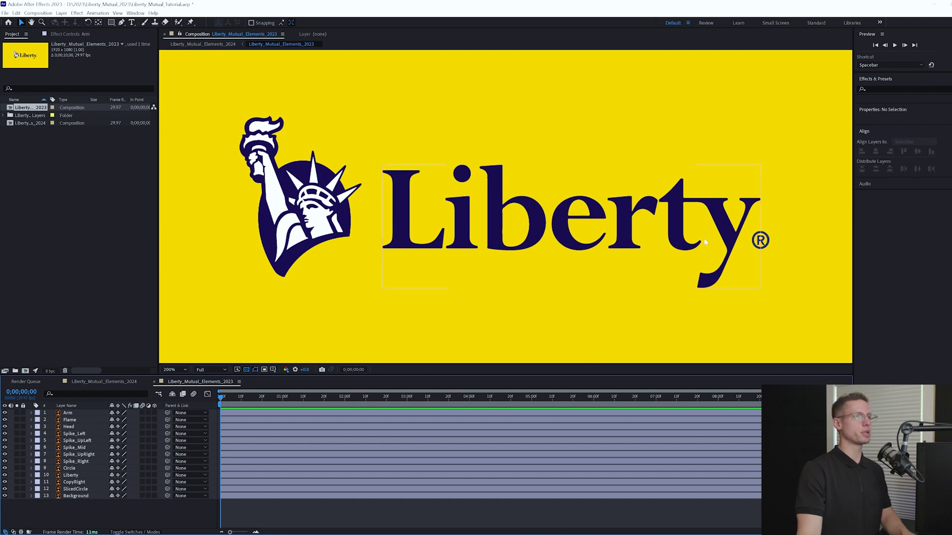
{"action": "scroll", "coordinate": [192, 193], "scroll_direction": "up", "scroll_amount": 1}
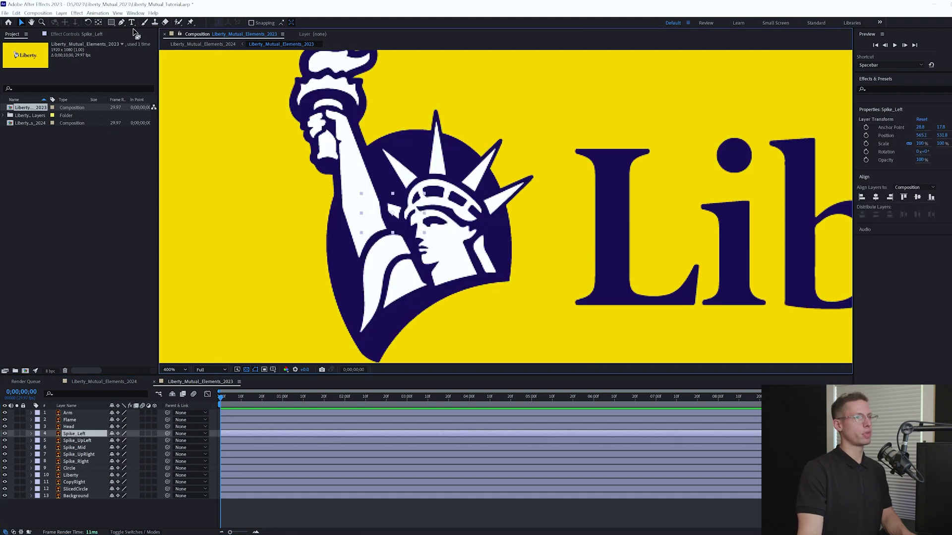
{"action": "left_click", "coordinate": [437, 154]}
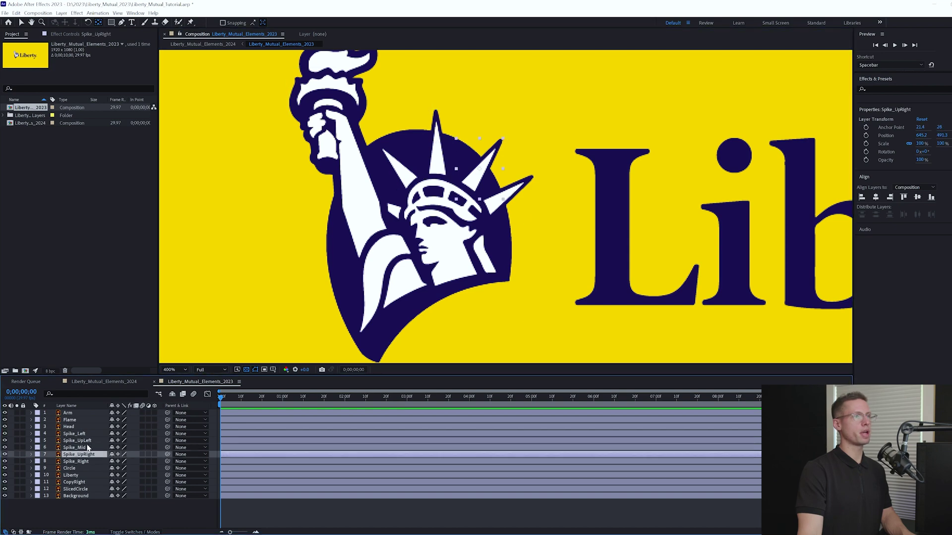
{"action": "left_click", "coordinate": [331, 85]}
Parent all five spike layers, from Spike_Left to Spike_Right, to the Head layer
{"action": "left_click", "coordinate": [75, 434]}
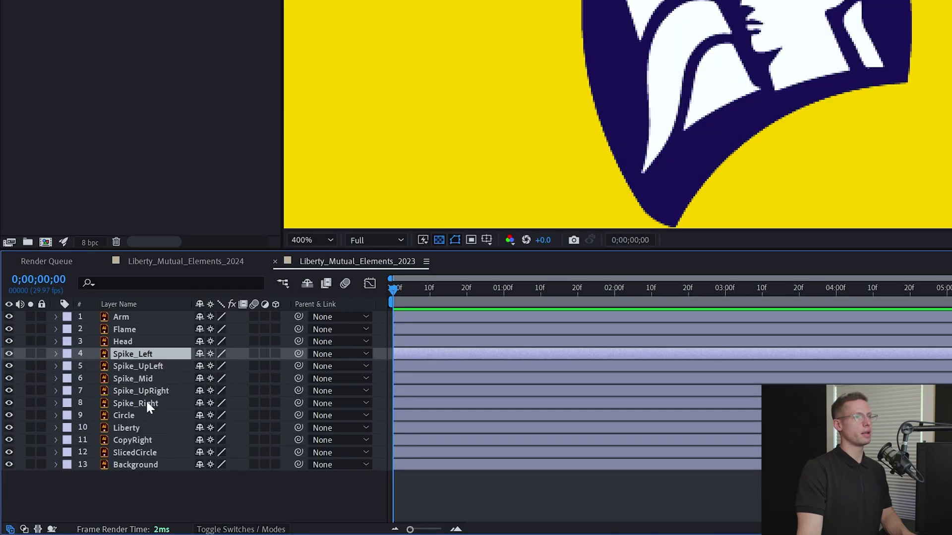
{"action": "left_click", "coordinate": [76, 461], "text": "shift"}
{"action": "left_click", "coordinate": [191, 434]}
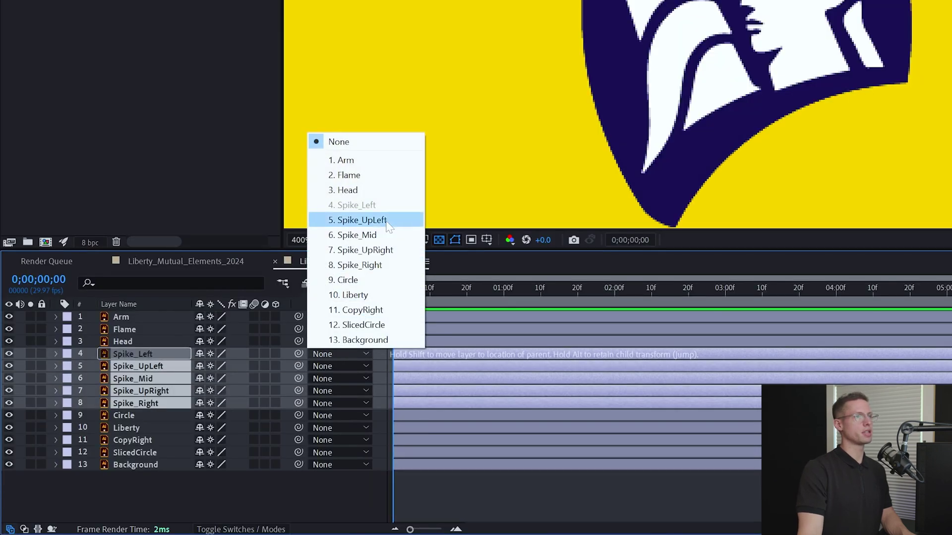
{"action": "left_click", "coordinate": [343, 190]}
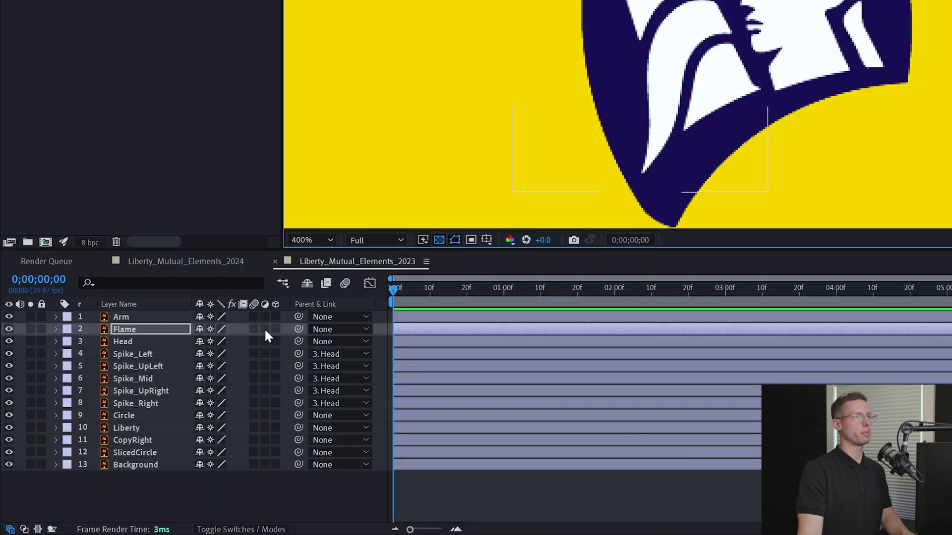
Parent the Flame layer to Arm and the CopyRight layer to Liberty
{"action": "left_click", "coordinate": [179, 420]}
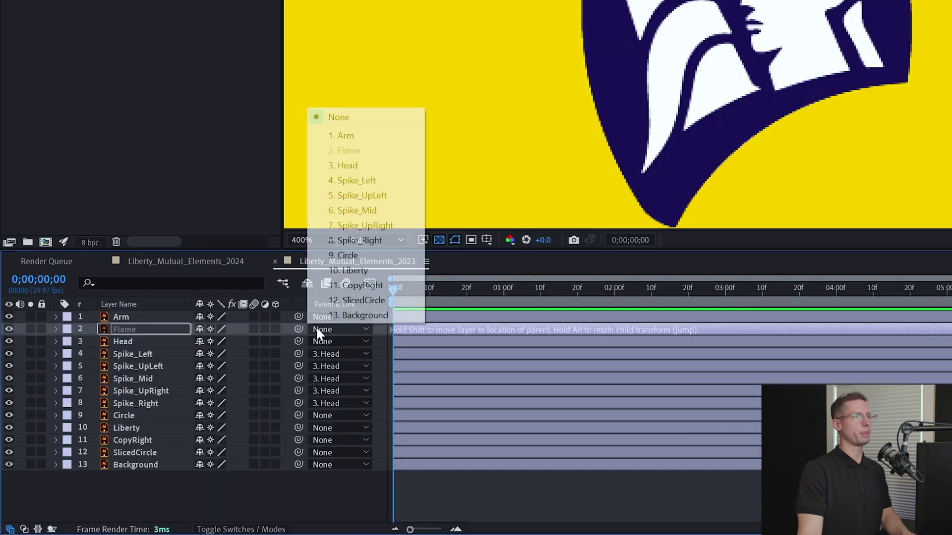
{"action": "left_click", "coordinate": [395, 143]}
{"action": "left_click", "coordinate": [132, 441]}
{"action": "left_click", "coordinate": [339, 440]}
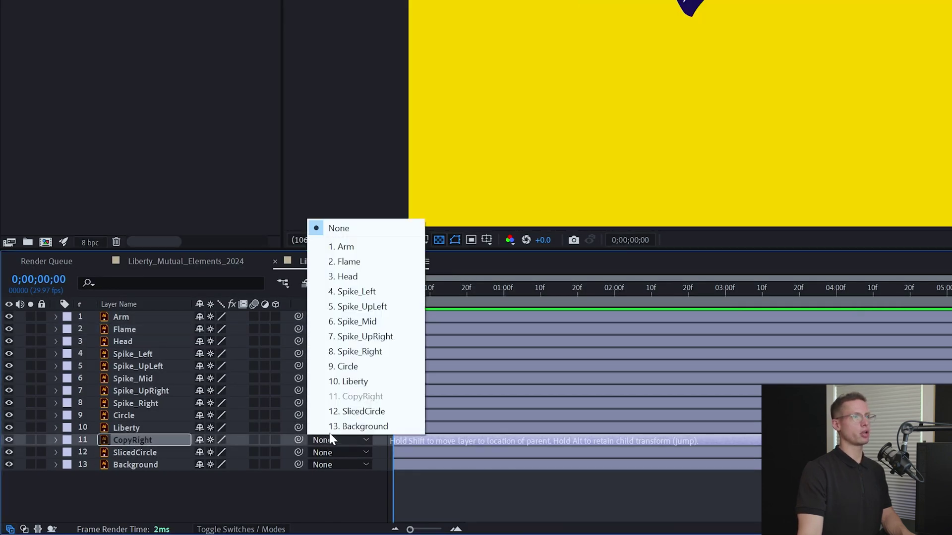
{"action": "left_click", "coordinate": [361, 385]}
Pre-compose the Liberty and CopyRight layers into a composition named Liberty_Text
{"action": "left_click", "coordinate": [151, 429], "text": "shift"}
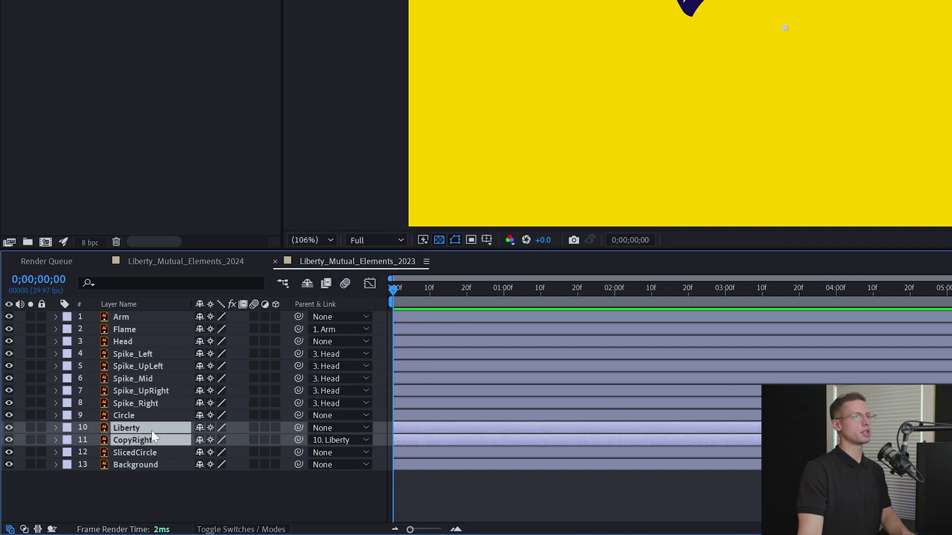
{"action": "right_click", "coordinate": [151, 431]}
{"action": "left_click", "coordinate": [242, 345]}
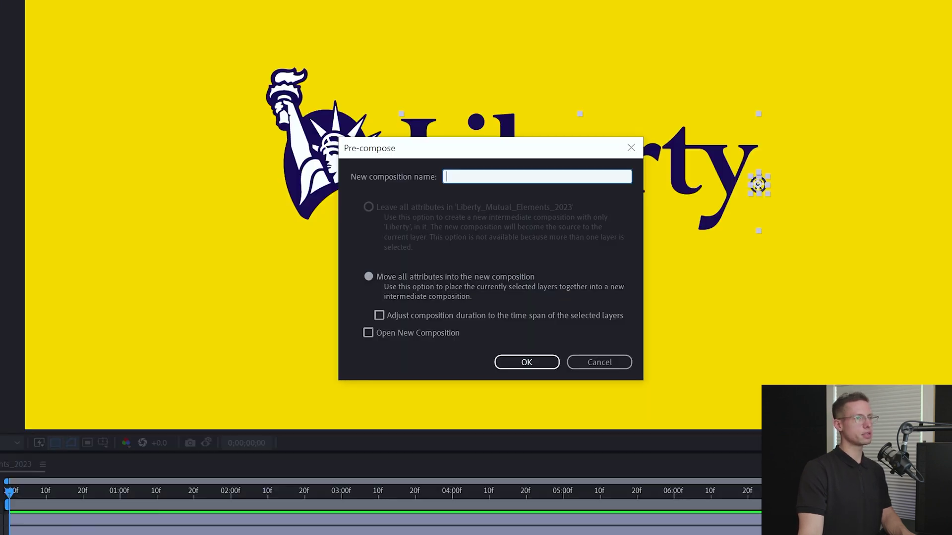
{"action": "type", "text": "Liberty_Te"}
{"action": "type", "text": "xt"}
{"action": "key", "text": "Return"}
{"action": "scroll", "coordinate": [392, 204], "scroll_direction": "up", "scroll_amount": 1}
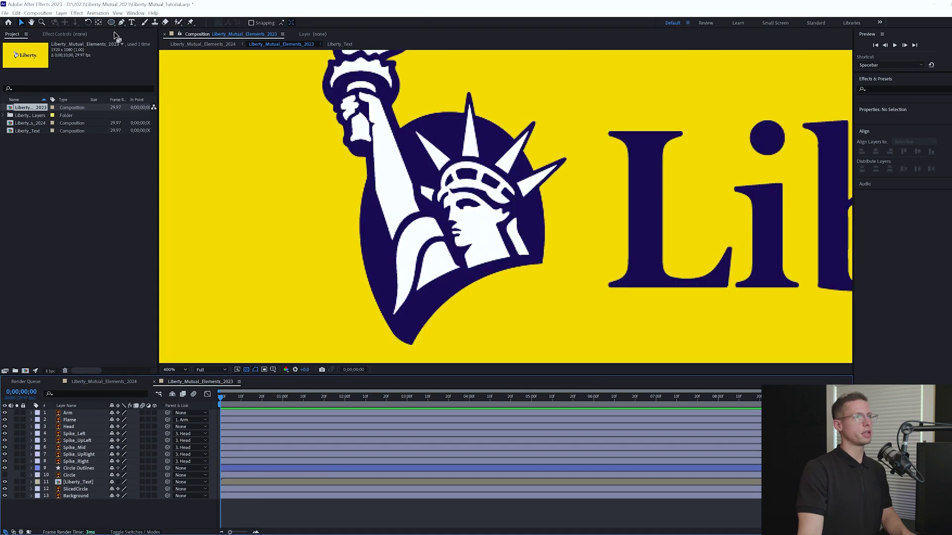
Draw a white guide circle about 154 px across and position it over the round part of the statue badge
{"action": "left_click", "coordinate": [111, 23]}
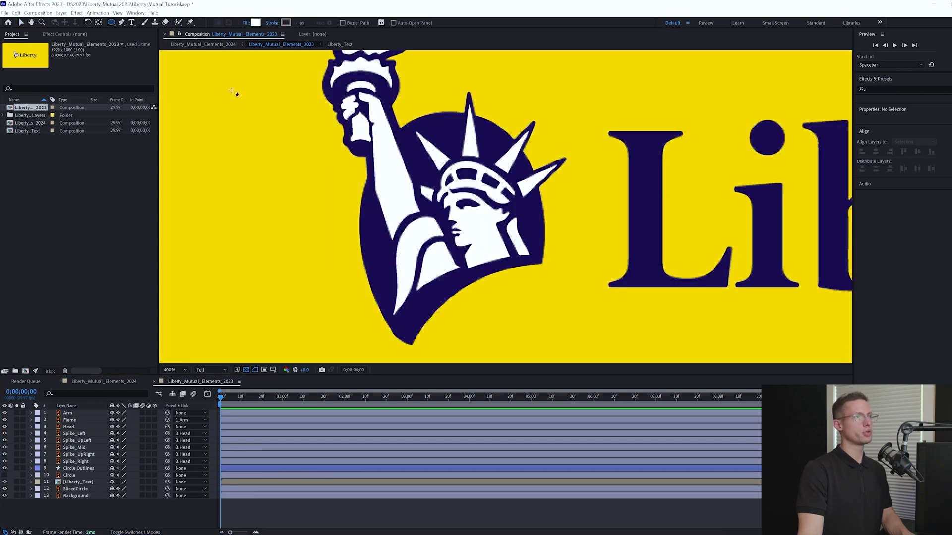
{"action": "left_click_drag", "start_coordinate": [352, 136], "coordinate": [518, 302]}
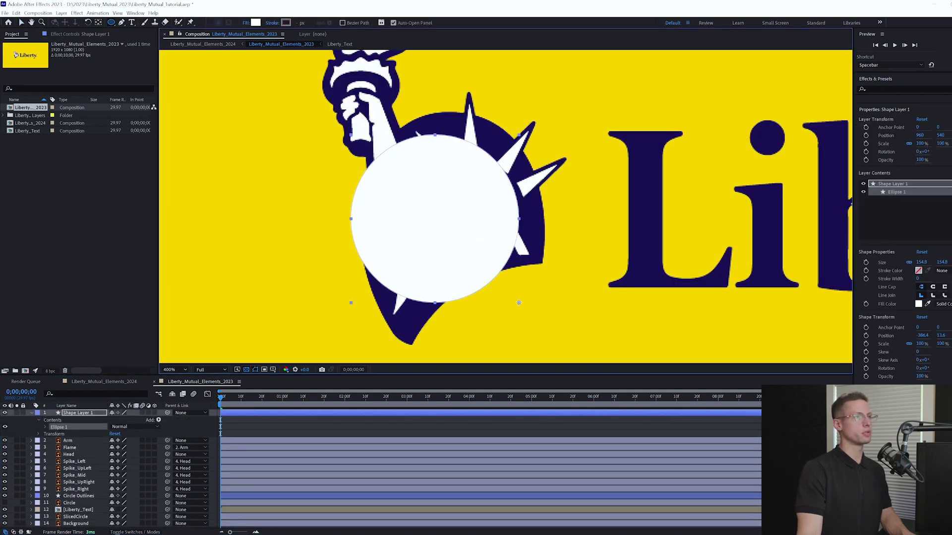
{"action": "left_click", "coordinate": [21, 22]}
{"action": "left_click_drag", "start_coordinate": [455, 261], "coordinate": [474, 273]}
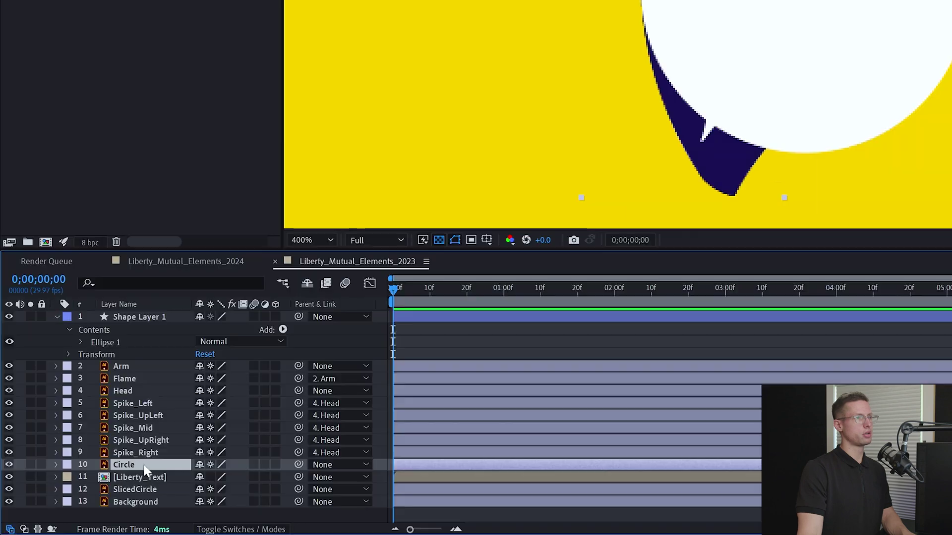
Create shapes from the Circle vector layer
{"action": "right_click", "coordinate": [73, 495]}
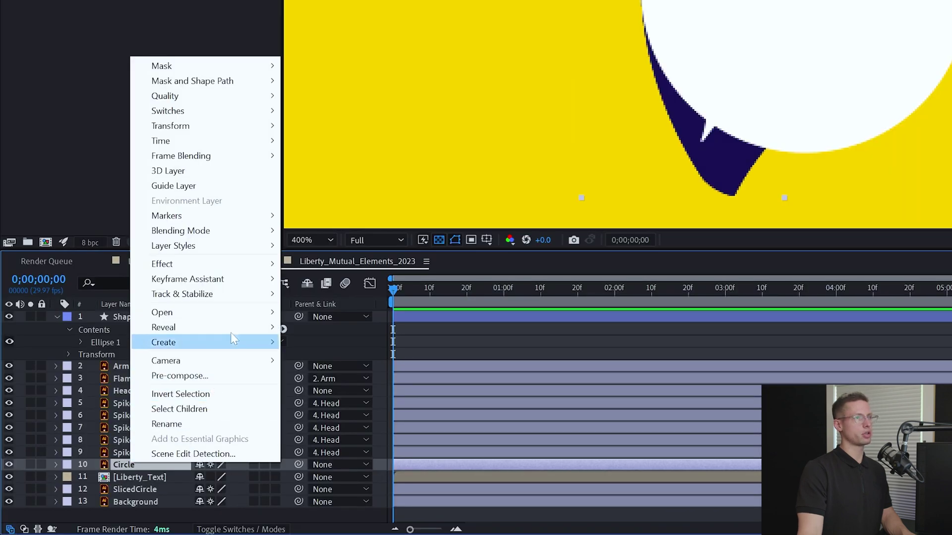
{"action": "mouse_move", "coordinate": [231, 342]}
{"action": "left_click", "coordinate": [336, 388]}
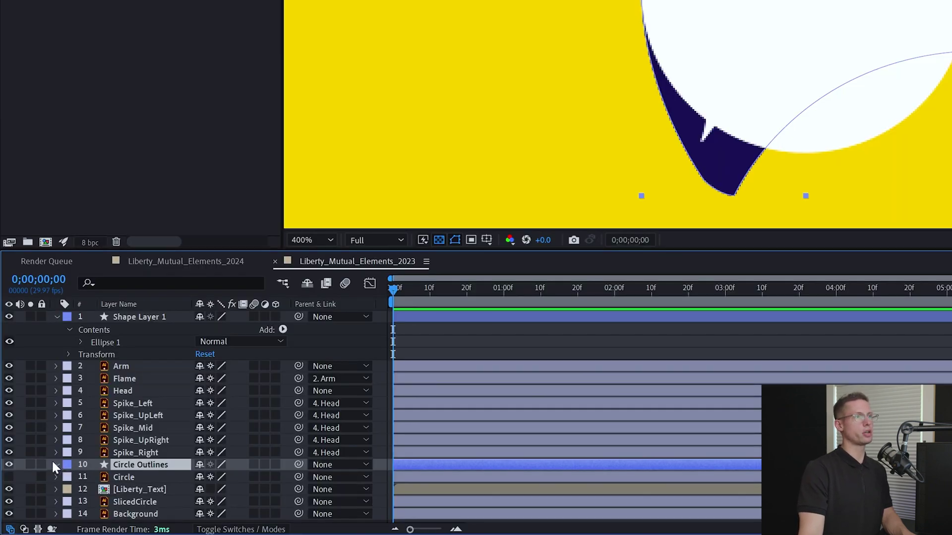
Expand Circle Outlines down to Path 1 and add a Path keyframe at frame 7
{"action": "left_click", "coordinate": [55, 463]}
{"action": "left_click", "coordinate": [68, 477]}
{"action": "left_click", "coordinate": [80, 490]}
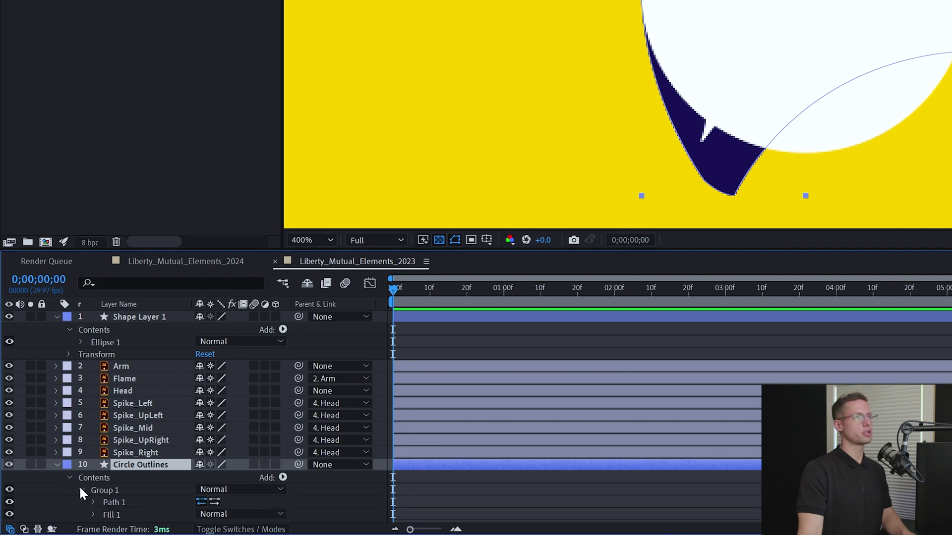
{"action": "scroll", "coordinate": [82, 488], "scroll_direction": "down", "scroll_amount": 1}
{"action": "left_click", "coordinate": [90, 492]}
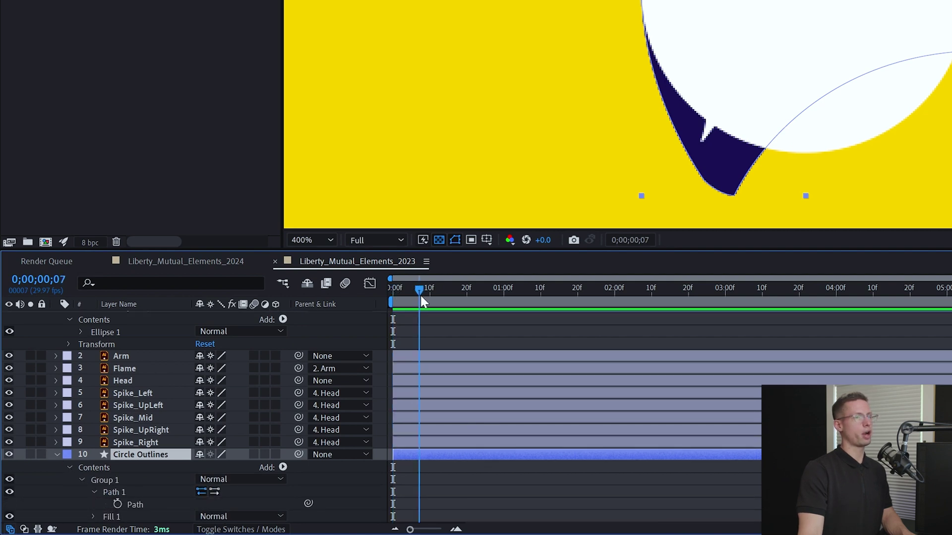
{"action": "left_click", "coordinate": [117, 504]}
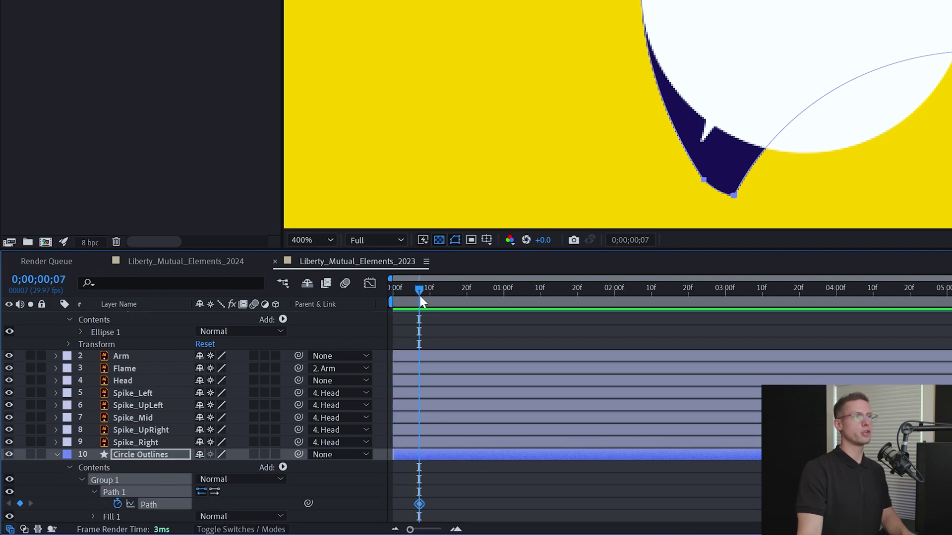
At frame 2, reshape the Circle Outlines path into a full circle matching the white guide circle, removing the extra lower vertex
{"action": "left_click_drag", "start_coordinate": [404, 297], "coordinate": [401, 295]}
{"action": "left_click_drag", "start_coordinate": [430, 318], "coordinate": [457, 320]}
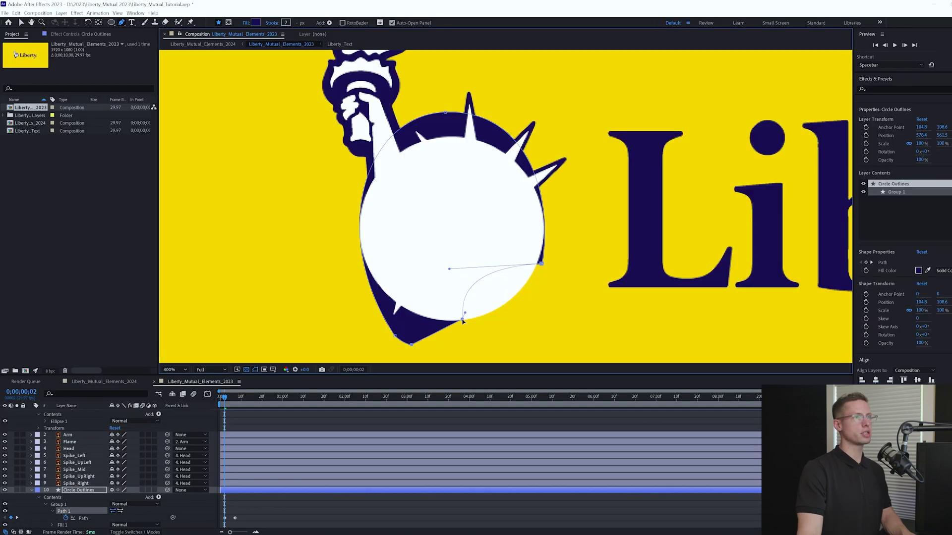
{"action": "left_click_drag", "start_coordinate": [543, 264], "coordinate": [544, 236]}
{"action": "left_click_drag", "start_coordinate": [474, 321], "coordinate": [510, 319]}
{"action": "left_click_drag", "start_coordinate": [451, 242], "coordinate": [543, 285]}
{"action": "left_click", "coordinate": [411, 344], "text": "ctrl"}
{"action": "left_click_drag", "start_coordinate": [395, 336], "coordinate": [360, 233]}
{"action": "left_click_drag", "start_coordinate": [291, 132], "coordinate": [359, 182]}
{"action": "left_click_drag", "start_coordinate": [445, 113], "coordinate": [450, 136]}
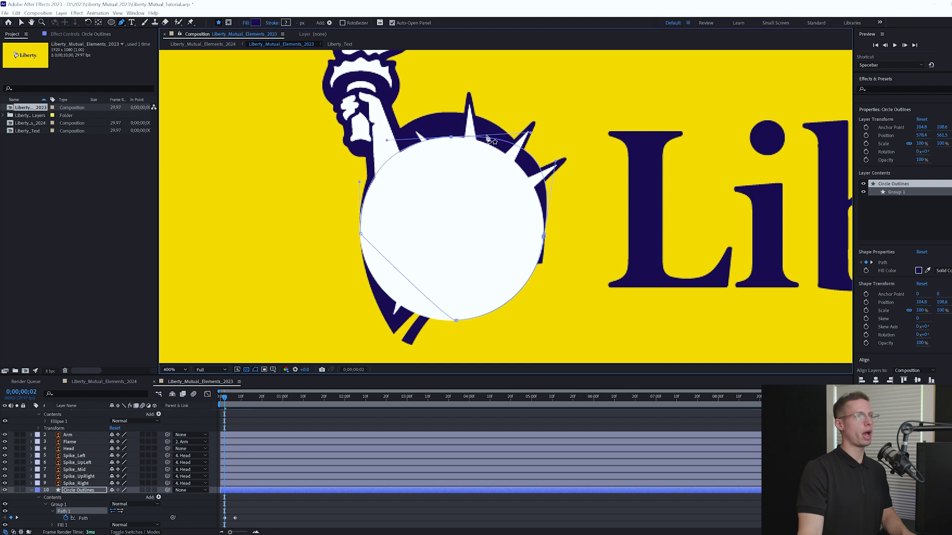
{"action": "left_click_drag", "start_coordinate": [365, 239], "coordinate": [361, 316]}
{"action": "left_click_drag", "start_coordinate": [361, 317], "coordinate": [361, 303]}
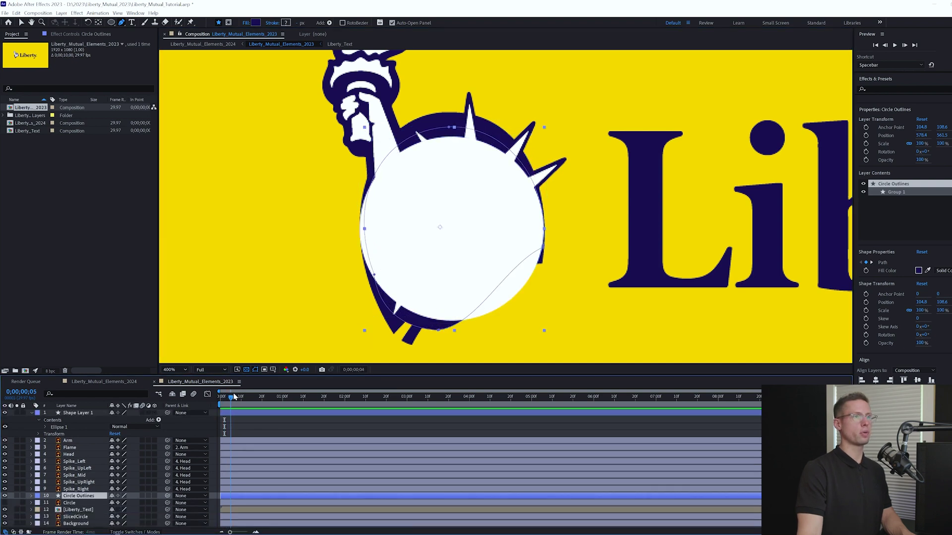
{"action": "mouse_move", "coordinate": [232, 396]}
{"action": "left_mouse_down"}
{"action": "mouse_move", "coordinate": [241, 395]}
{"action": "mouse_move", "coordinate": [221, 395]}
{"action": "mouse_move", "coordinate": [243, 395]}
{"action": "mouse_move", "coordinate": [221, 393]}
{"action": "left_mouse_up"}
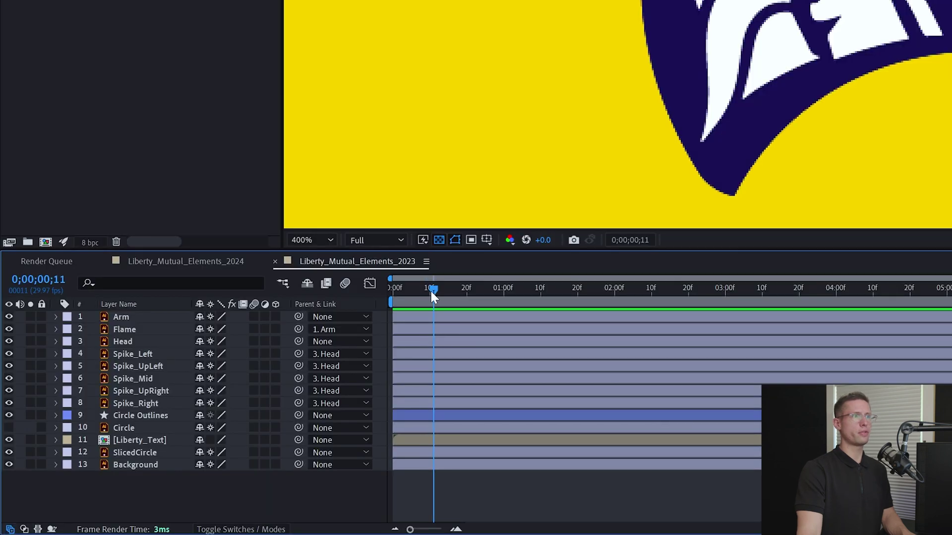
Keyframe the Head's Position at frame 11, then move the head below the badge to about 670.4, 663.9 at frame 3
{"action": "left_click_drag", "start_coordinate": [142, 340], "coordinate": [518, 256]}
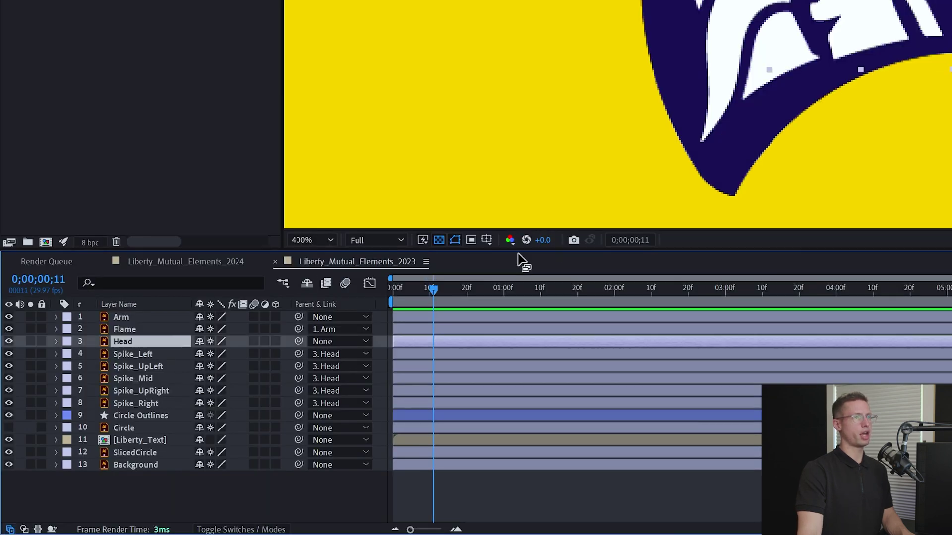
{"action": "key", "text": "p"}
{"action": "left_click", "coordinate": [92, 353]}
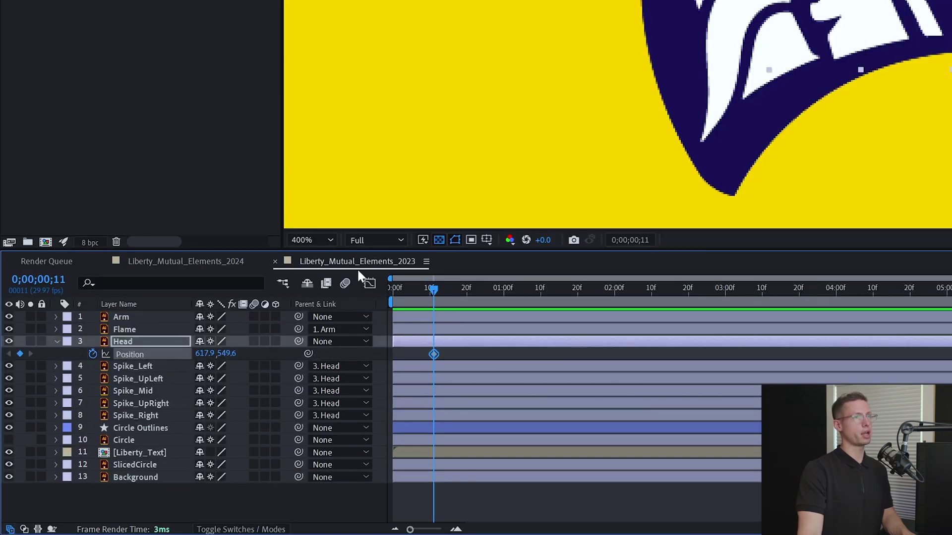
{"action": "left_click_drag", "start_coordinate": [431, 286], "coordinate": [401, 285]}
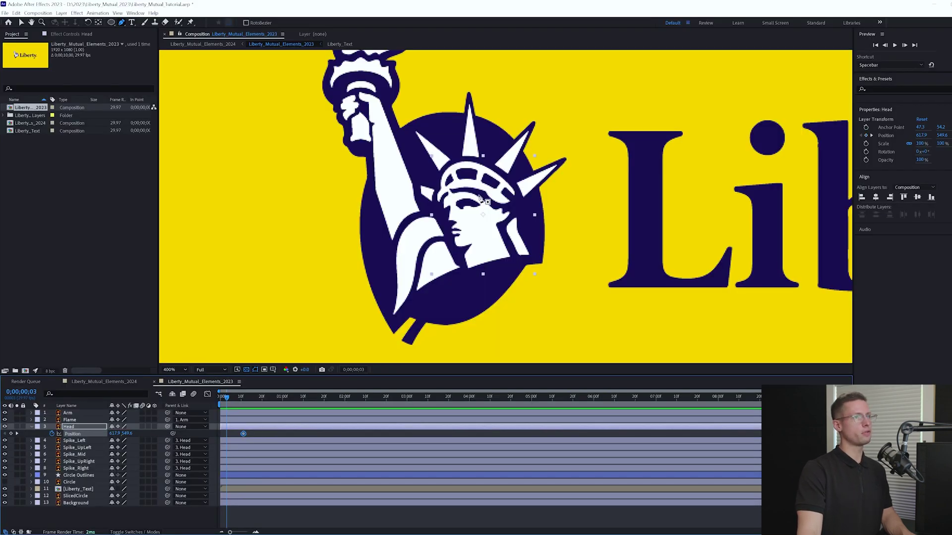
{"action": "left_click_drag", "start_coordinate": [477, 187], "coordinate": [530, 303]}
Apply Easy Ease Out to the Head's first Position keyframe and Easy Ease In to its last one
{"action": "scroll", "coordinate": [530, 304], "scroll_direction": "down", "scroll_amount": 1}
{"action": "right_click", "coordinate": [227, 434]}
{"action": "left_click", "coordinate": [347, 470]}
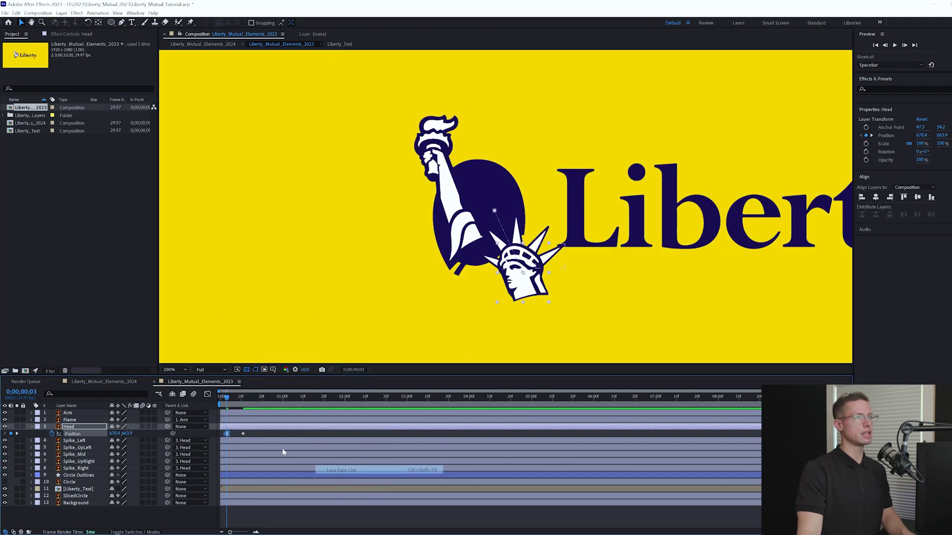
{"action": "right_click", "coordinate": [243, 434]}
{"action": "left_click", "coordinate": [364, 461]}
Animate the Arm's Position with eased keyframes, from about 614.8, 764.2 at frame 3 to its resting place at frame 13
{"action": "left_click", "coordinate": [164, 319]}
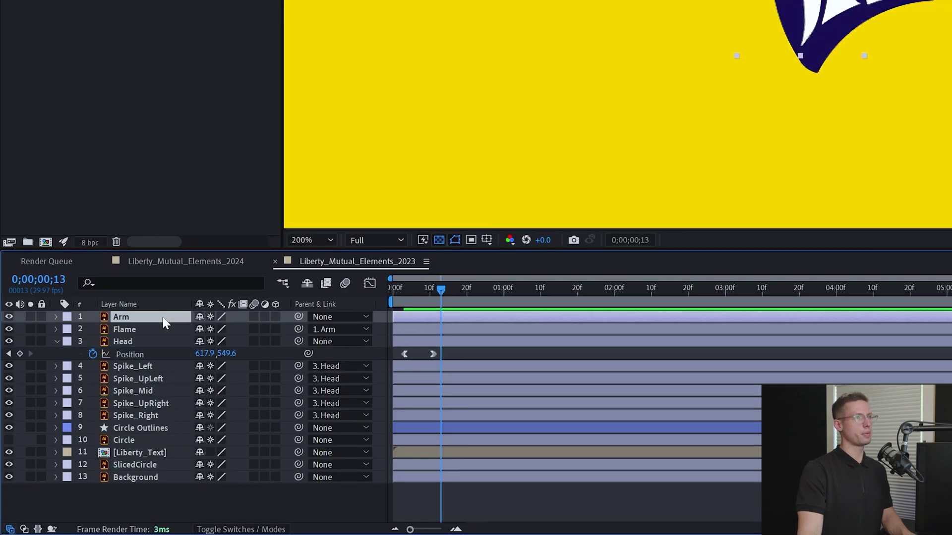
{"action": "key", "text": "alt+shift+p"}
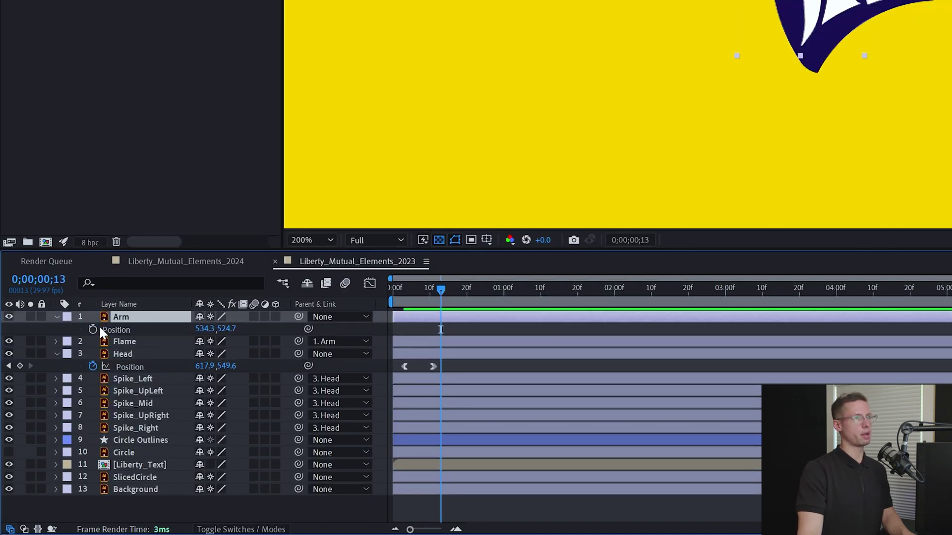
{"action": "left_click", "coordinate": [97, 329]}
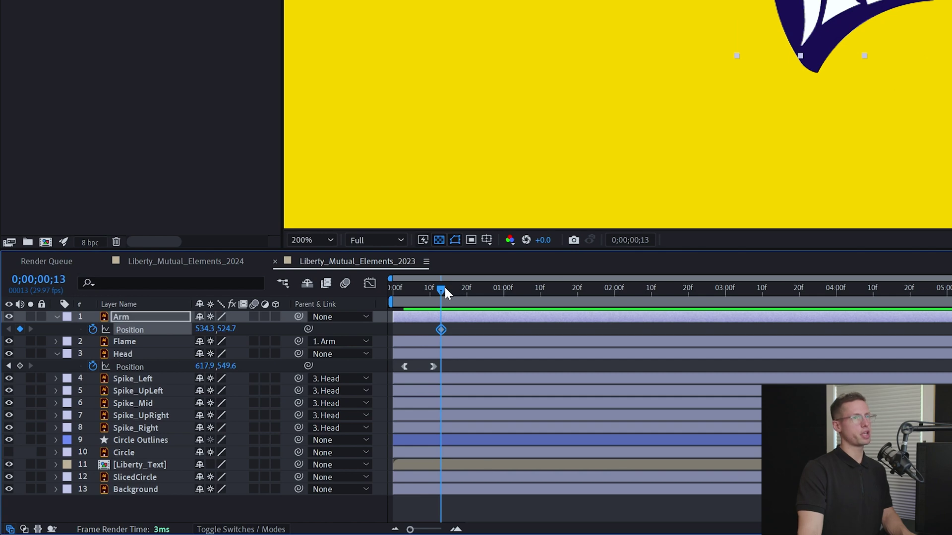
{"action": "left_click_drag", "start_coordinate": [445, 287], "coordinate": [410, 284]}
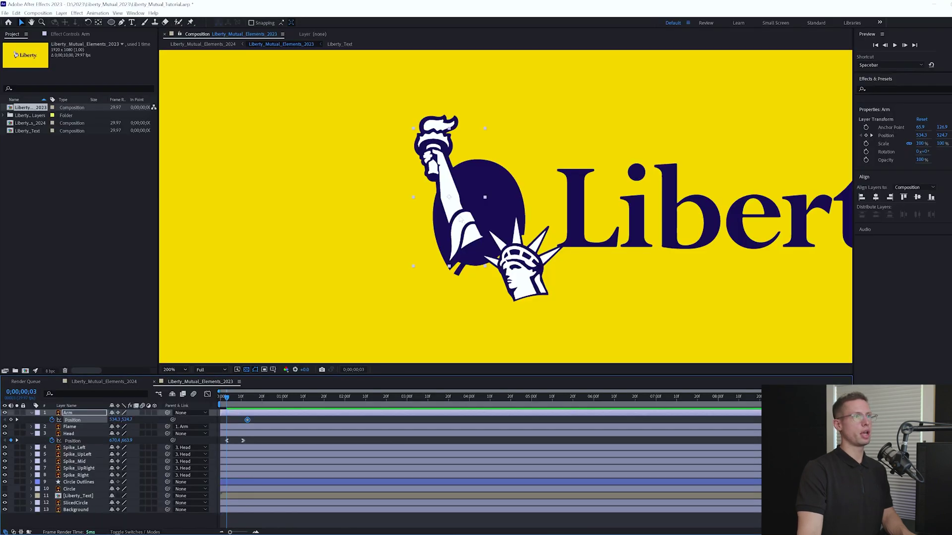
{"action": "left_click_drag", "start_coordinate": [460, 219], "coordinate": [503, 342]}
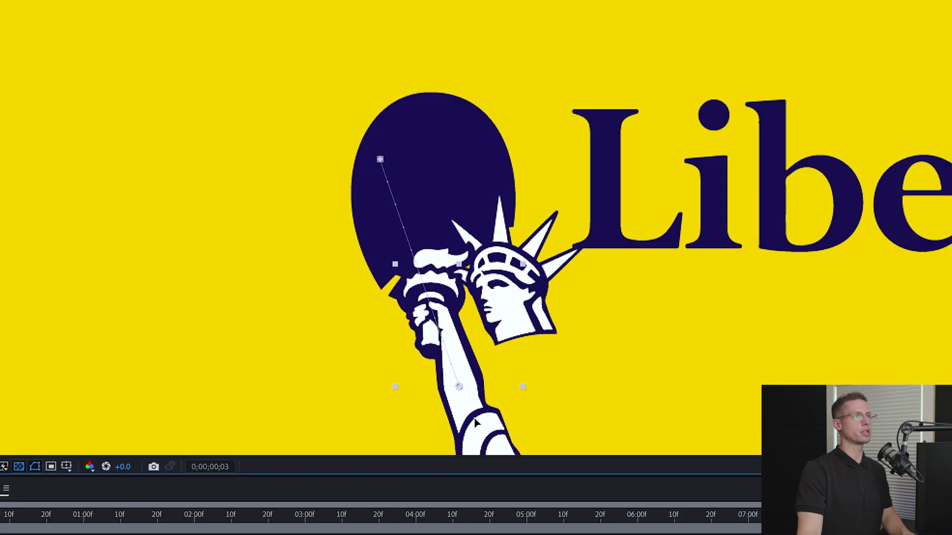
{"action": "left_click_drag", "start_coordinate": [474, 421], "coordinate": [474, 426]}
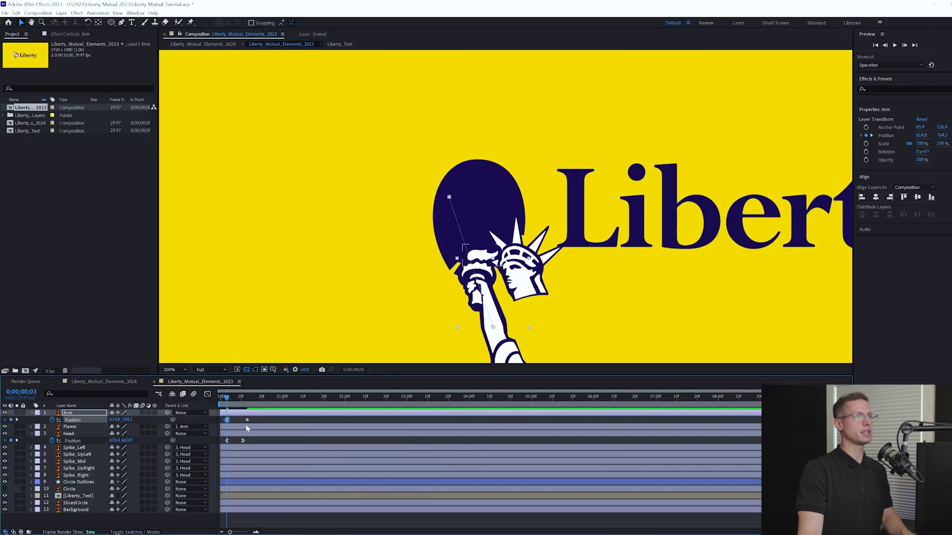
{"action": "left_click", "coordinate": [247, 420]}
{"action": "left_click_drag", "start_coordinate": [404, 294], "coordinate": [432, 296]}
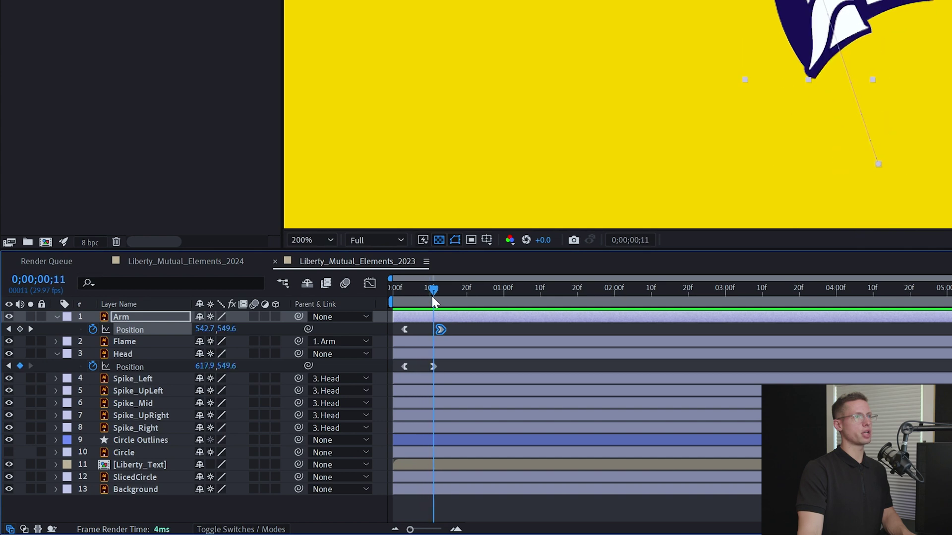
Add Position keyframes at frame 11 to all five spike layers, from Spike_Left to Spike_Right
{"action": "left_click", "coordinate": [134, 381]}
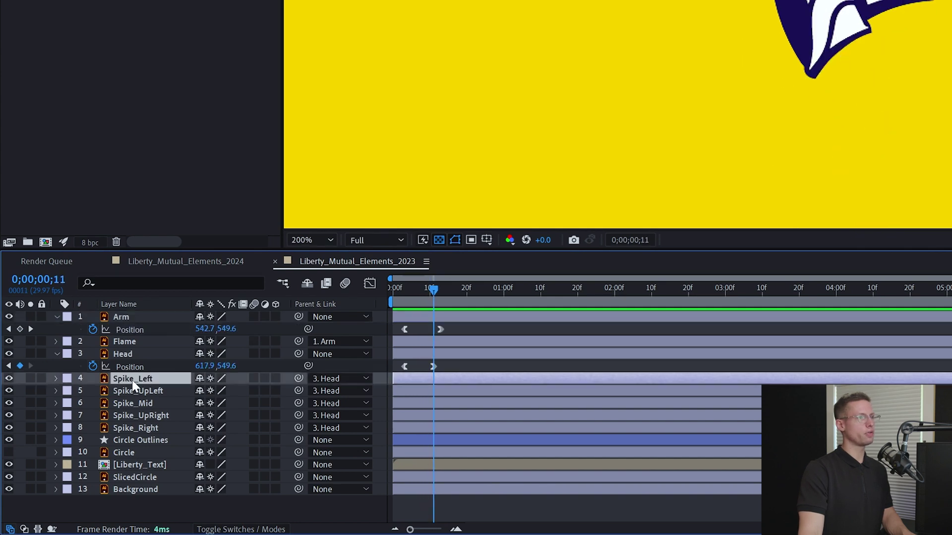
{"action": "left_click", "coordinate": [133, 428], "text": "shift"}
{"action": "key", "text": "p"}
{"action": "key", "text": "period"}
{"action": "left_click", "coordinate": [93, 391]}
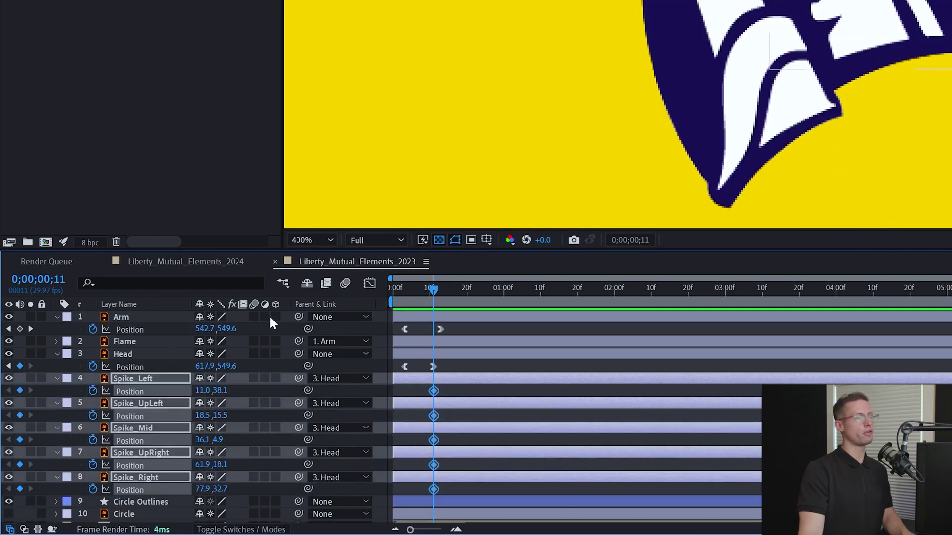
At frame 6, move each of the five spikes inward so they are hidden behind the head
{"action": "left_click_drag", "start_coordinate": [430, 287], "coordinate": [409, 293]}
{"action": "left_click_drag", "start_coordinate": [410, 296], "coordinate": [415, 296]}
{"action": "left_click", "coordinate": [74, 447]}
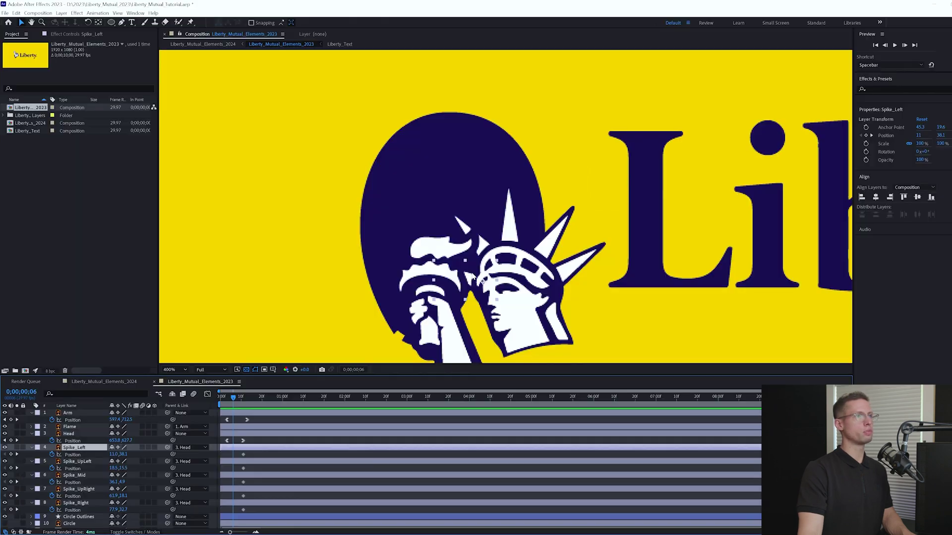
{"action": "left_click_drag", "start_coordinate": [471, 277], "coordinate": [502, 289]}
{"action": "left_click", "coordinate": [77, 462]}
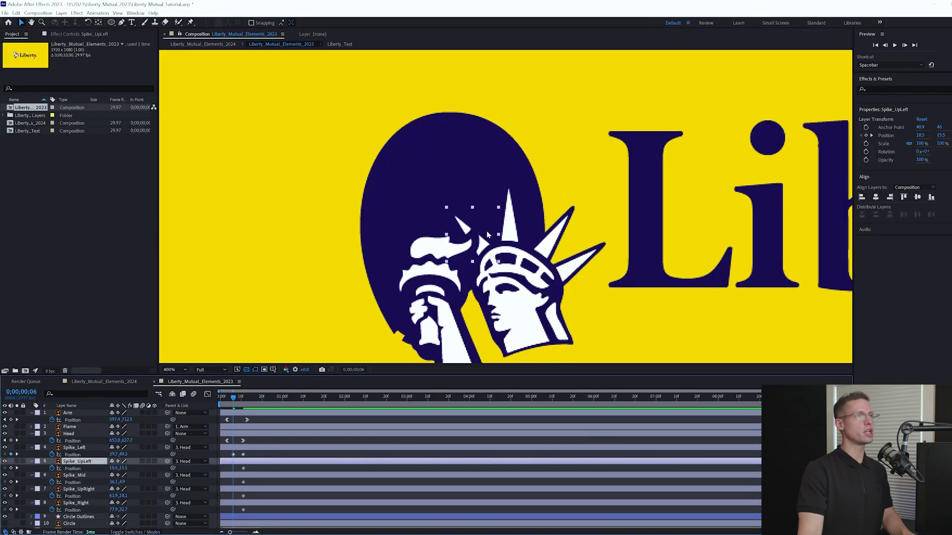
{"action": "left_click_drag", "start_coordinate": [476, 238], "coordinate": [505, 272]}
{"action": "left_click", "coordinate": [74, 476]}
{"action": "left_click_drag", "start_coordinate": [511, 218], "coordinate": [512, 272]}
{"action": "left_click", "coordinate": [79, 489]}
{"action": "left_click_drag", "start_coordinate": [553, 241], "coordinate": [518, 292]}
{"action": "left_click", "coordinate": [76, 503]}
{"action": "left_click_drag", "start_coordinate": [577, 264], "coordinate": [526, 298]}
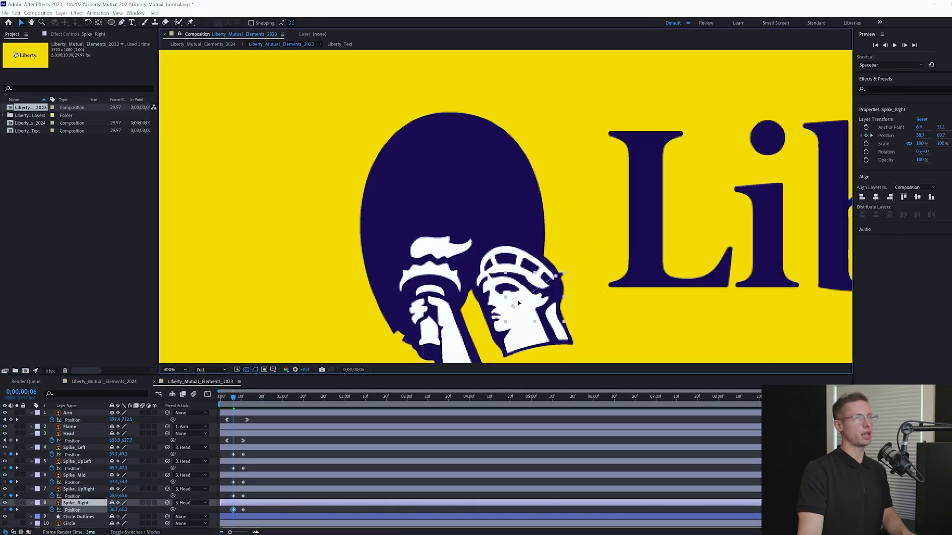
Apply Easy Ease Out to the spikes' first Position keyframes and Easy Ease In to their last ones
{"action": "left_click_drag", "start_coordinate": [228, 452], "coordinate": [245, 510]}
{"action": "right_click", "coordinate": [233, 496]}
{"action": "left_click", "coordinate": [349, 457]}
{"action": "right_click", "coordinate": [243, 510]}
{"action": "left_click", "coordinate": [359, 466]}
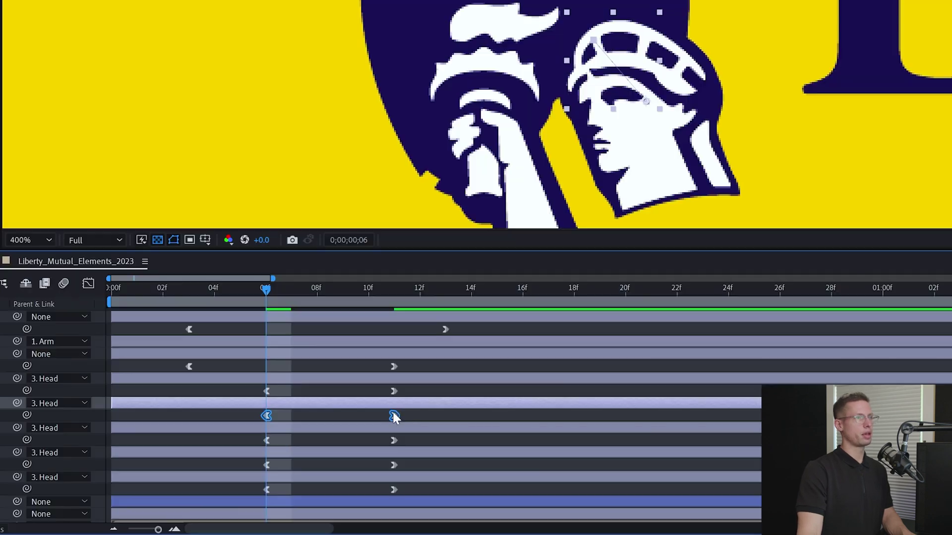
Stagger the spike keyframes by two frames per layer, starting Spike_UpLeft at frame 8, Spike_Mid at 10, Spike_UpRight at 12 and Spike_Right at 14
{"action": "left_click_drag", "start_coordinate": [394, 416], "coordinate": [444, 415]}
{"action": "left_click_drag", "start_coordinate": [252, 443], "coordinate": [497, 441]}
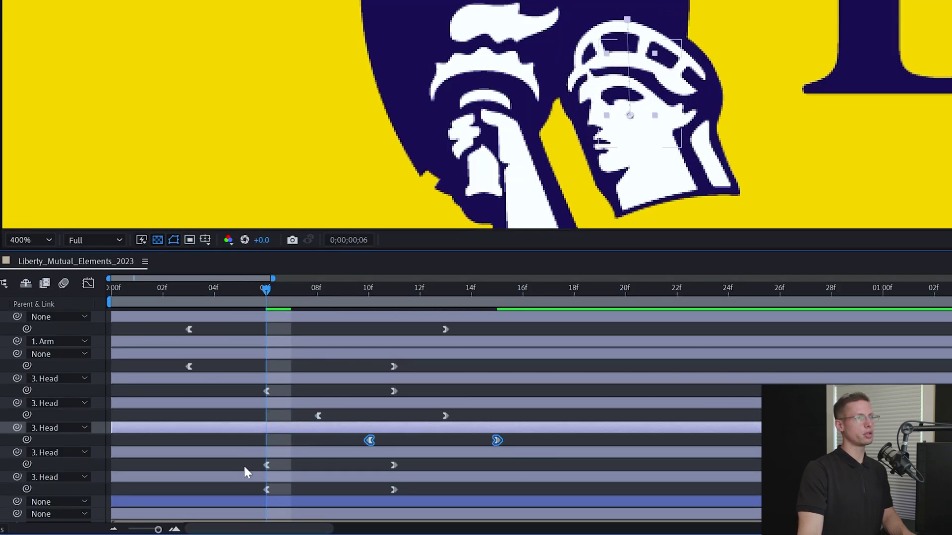
{"action": "left_click_drag", "start_coordinate": [243, 467], "coordinate": [402, 466]}
{"action": "left_click_drag", "start_coordinate": [400, 464], "coordinate": [476, 470]}
{"action": "left_click", "coordinate": [402, 463]}
{"action": "left_click", "coordinate": [394, 464]}
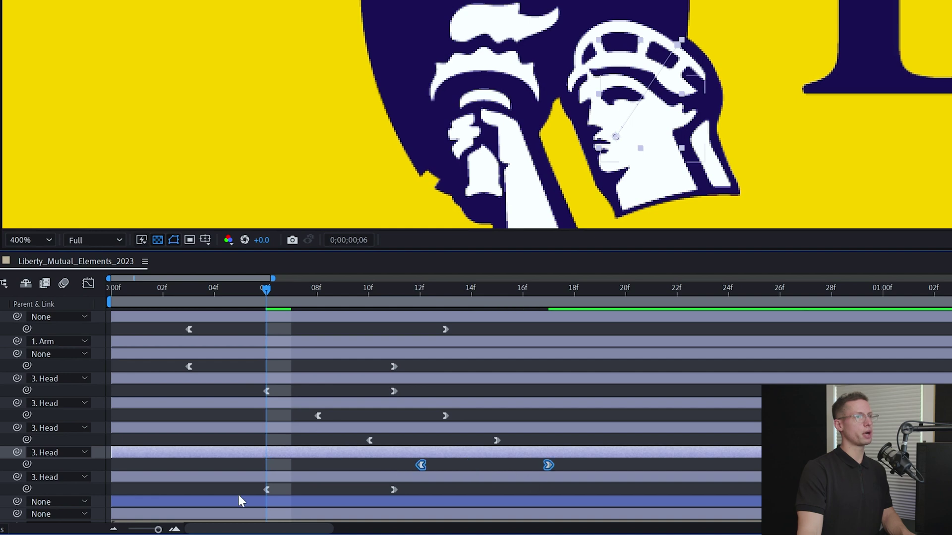
{"action": "left_click_drag", "start_coordinate": [240, 501], "coordinate": [599, 489]}
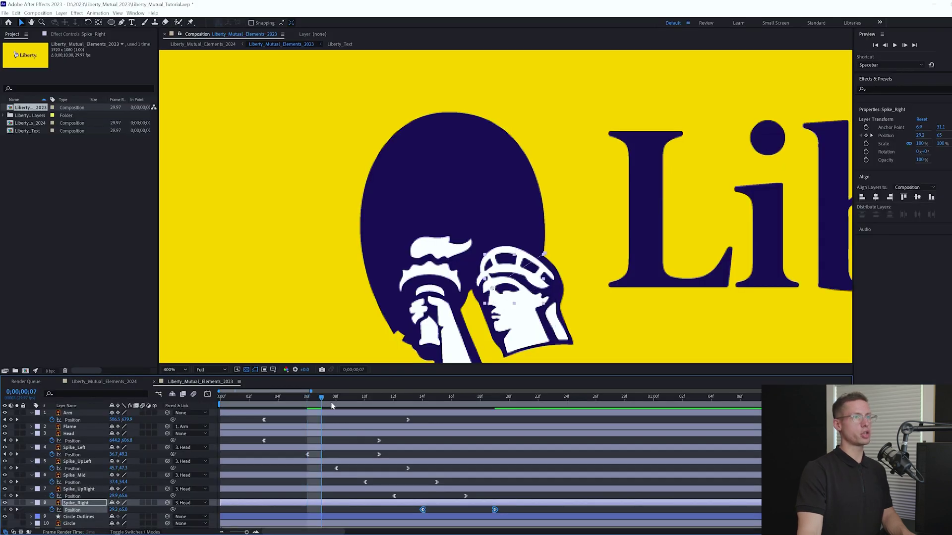
Add a Position keyframe to the Flame layer at frame 18
{"action": "left_click_drag", "start_coordinate": [331, 406], "coordinate": [524, 429]}
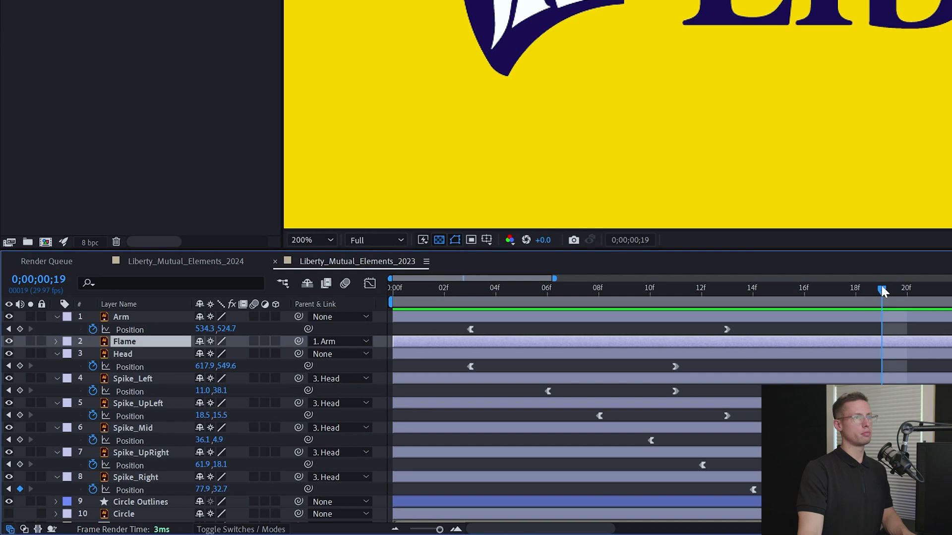
{"action": "left_click_drag", "start_coordinate": [494, 395], "coordinate": [478, 399]}
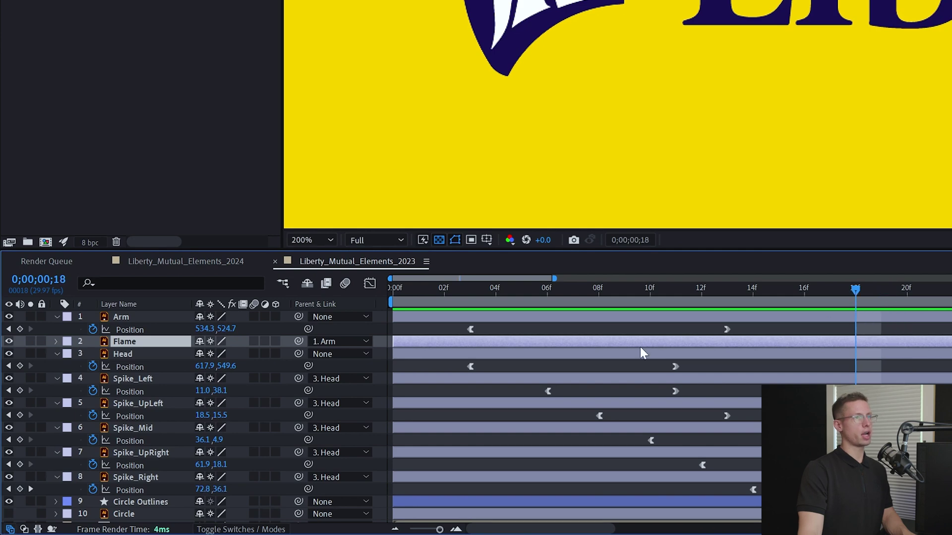
{"action": "key", "text": "p"}
{"action": "left_click", "coordinate": [92, 354]}
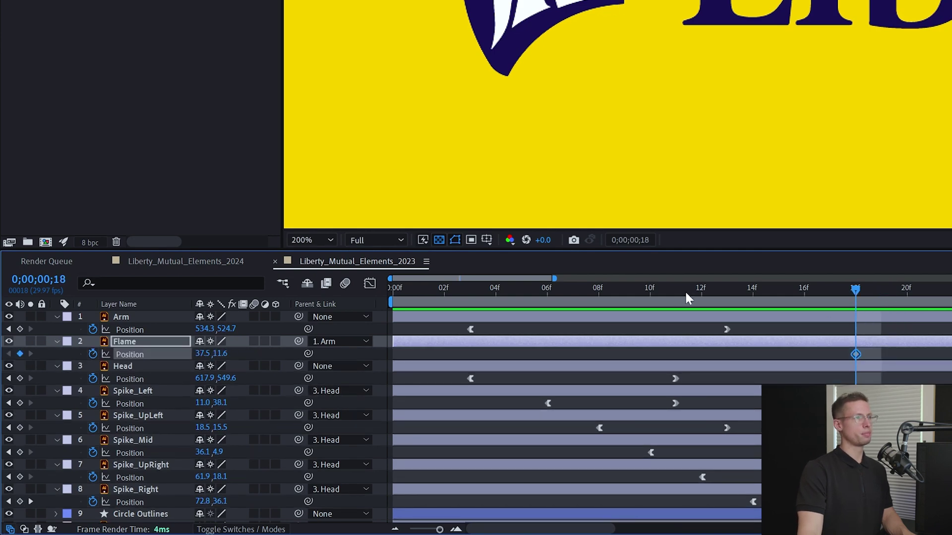
At frame 13, lower the Flame so it tucks behind the torch, and set its Scale to 45%
{"action": "left_click_drag", "start_coordinate": [859, 289], "coordinate": [723, 298]}
{"action": "left_click_drag", "start_coordinate": [216, 354], "coordinate": [237, 358]}
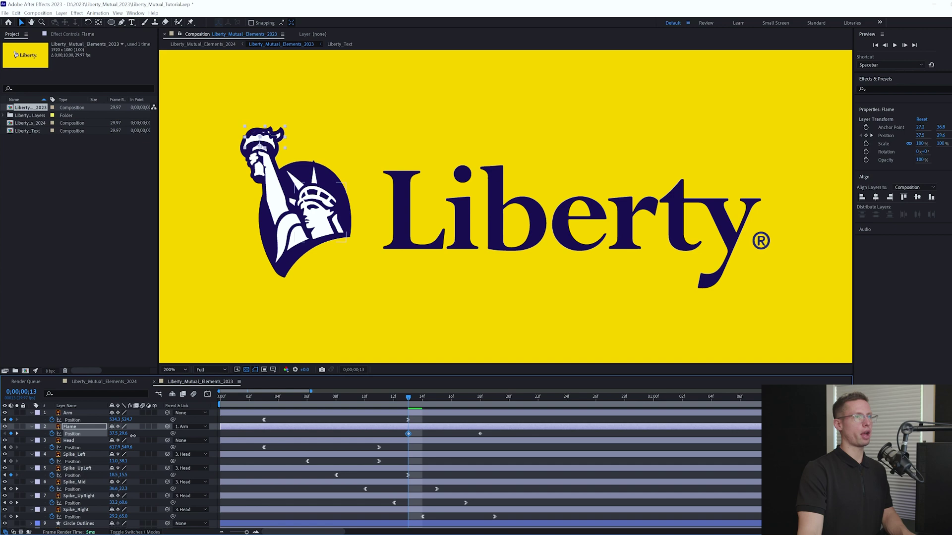
{"action": "key", "text": "s"}
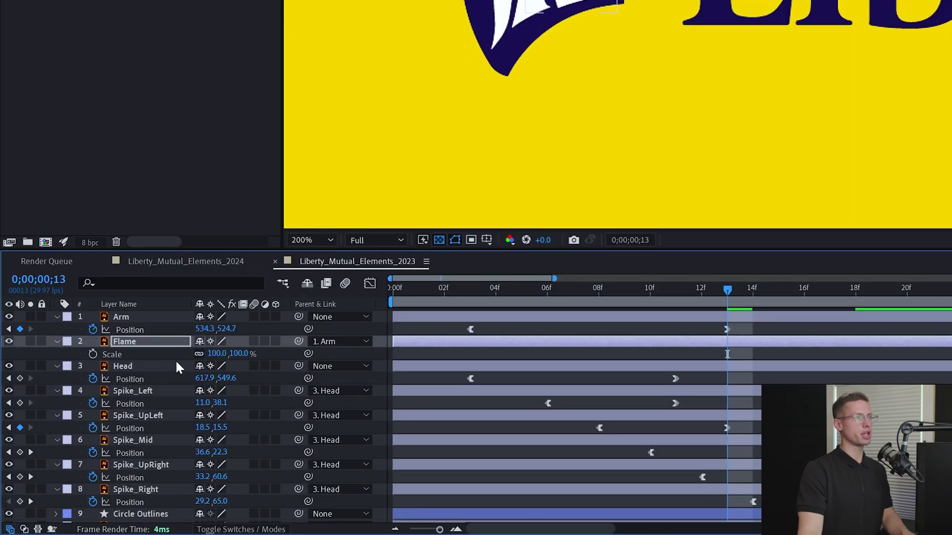
{"action": "left_click_drag", "start_coordinate": [239, 353], "coordinate": [215, 355]}
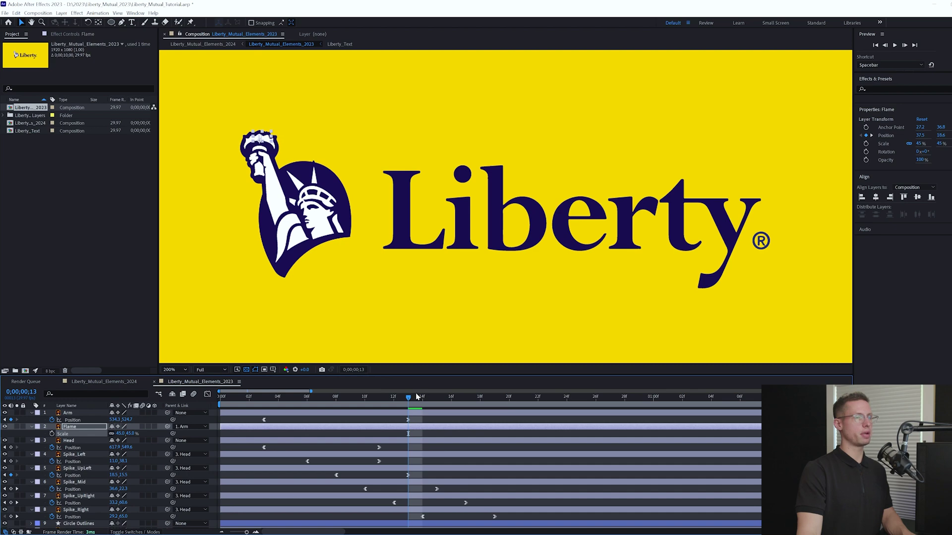
At frame 18, set the Flame layer's Scale to 100% to keyframe its growth
{"action": "left_click_drag", "start_coordinate": [410, 400], "coordinate": [482, 402]}
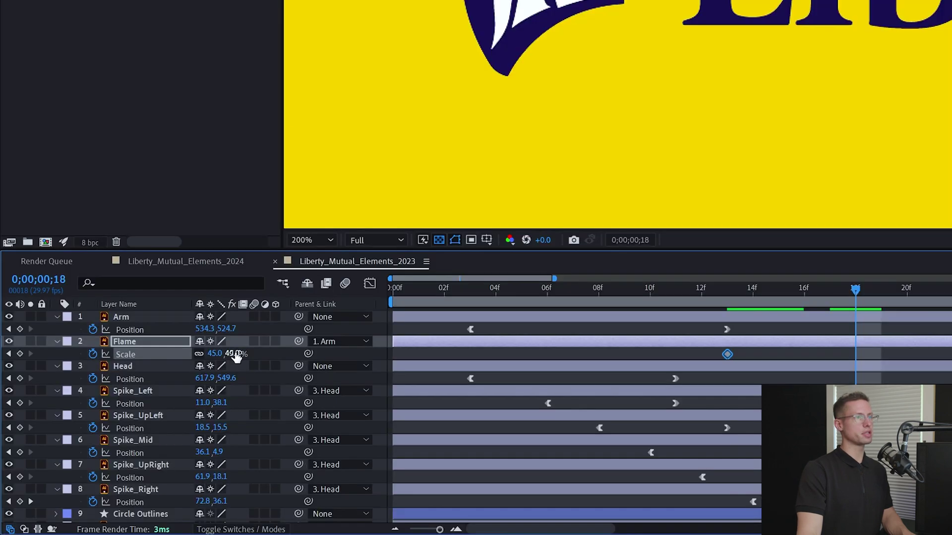
{"action": "left_click", "coordinate": [132, 433]}
{"action": "type", "text": "100"}
{"action": "key", "text": "Return"}
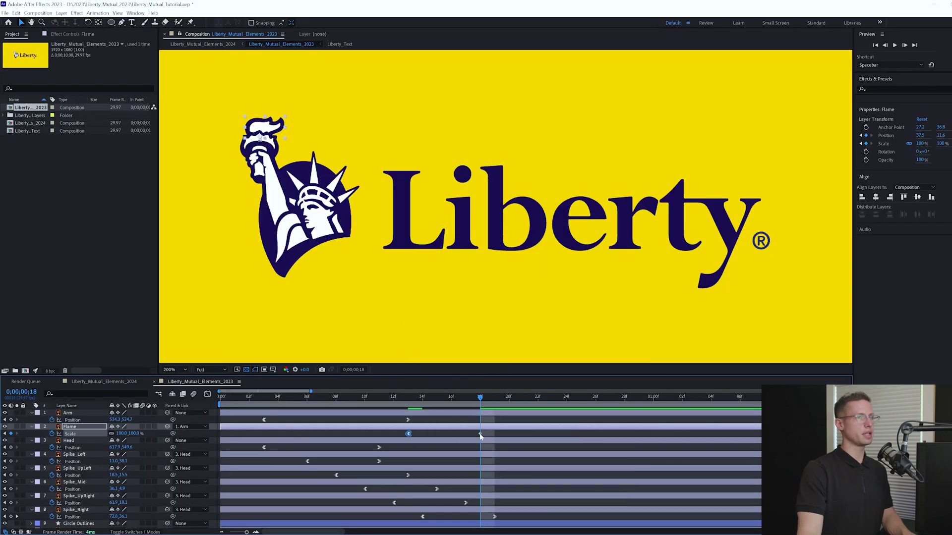
Search the effects for Wave Warp and apply it to the Flame layer
{"action": "left_click", "coordinate": [883, 87]}
{"action": "type", "text": "wave warp"}
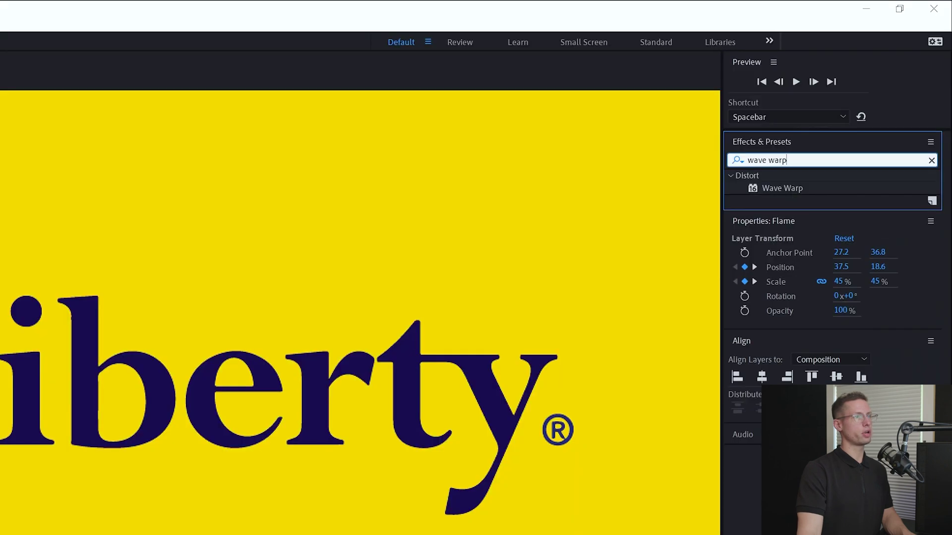
{"action": "left_click_drag", "start_coordinate": [790, 187], "coordinate": [359, 349]}
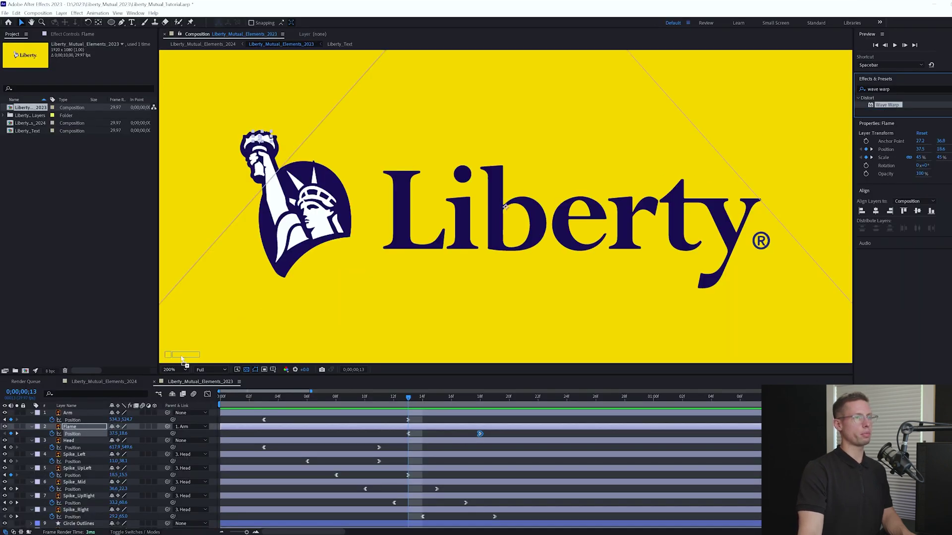
{"action": "left_click_drag", "start_coordinate": [182, 360], "coordinate": [183, 360]}
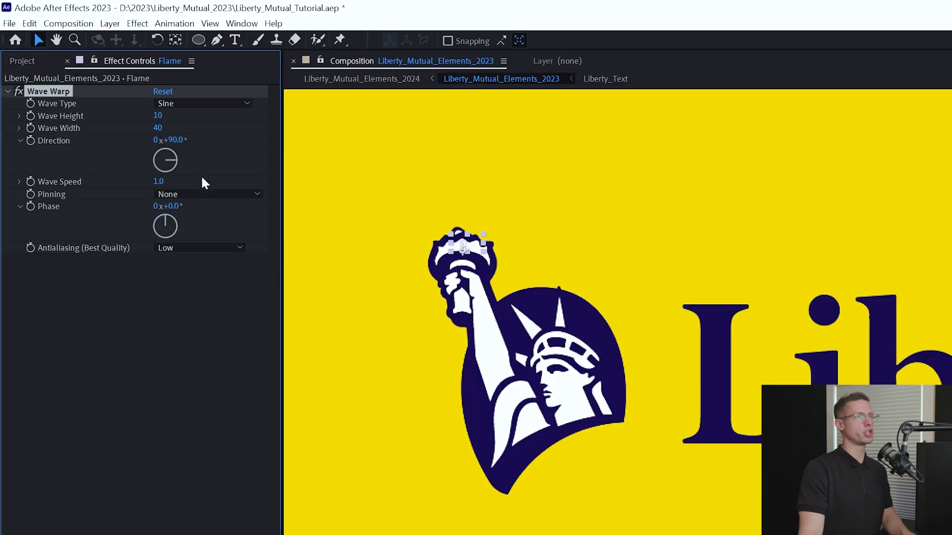
Set the Wave Warp's wave height to 3 and direction to 60°, increase its wave width, and open its wave speed for editing
{"action": "left_click", "coordinate": [158, 115]}
{"action": "type", "text": "3"}
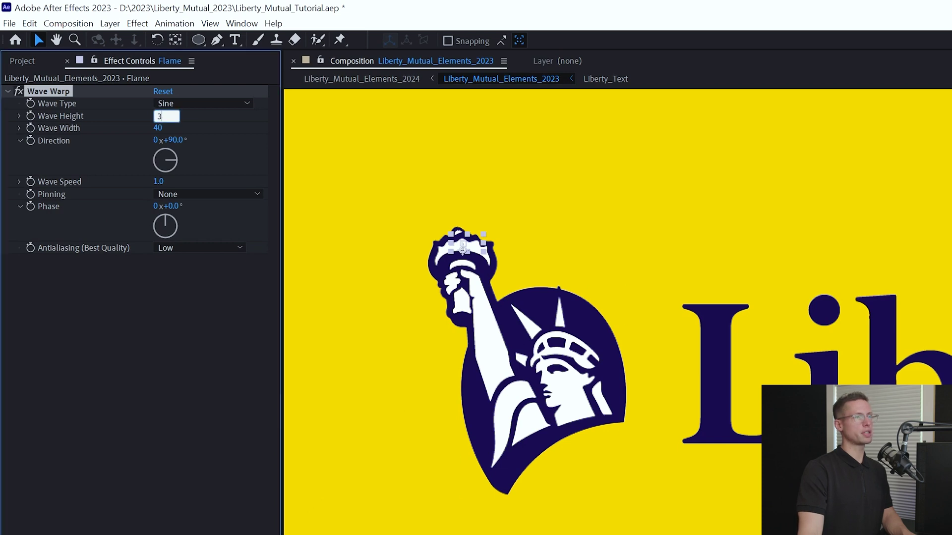
{"action": "key", "text": "Return"}
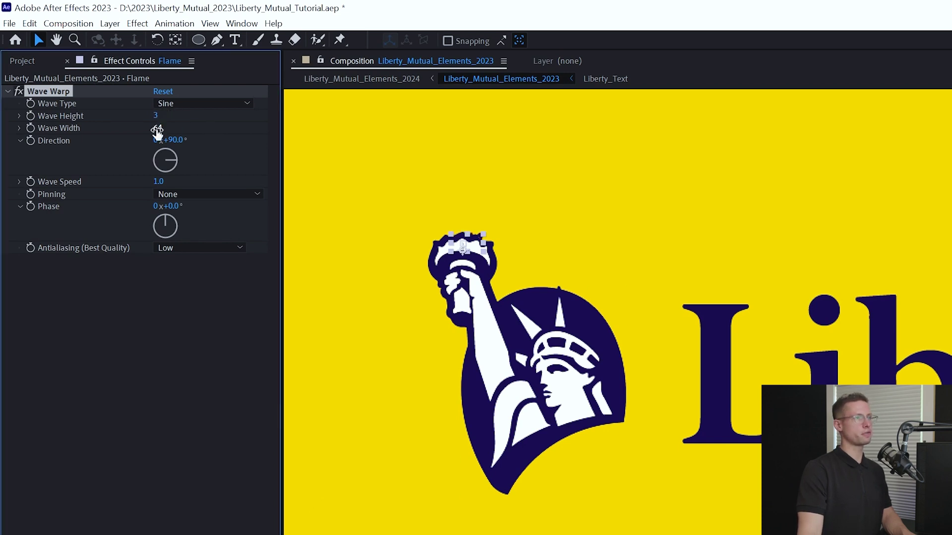
{"action": "left_click", "coordinate": [174, 140]}
{"action": "type", "text": "60"}
{"action": "key", "text": "Return"}
{"action": "left_click", "coordinate": [166, 181]}
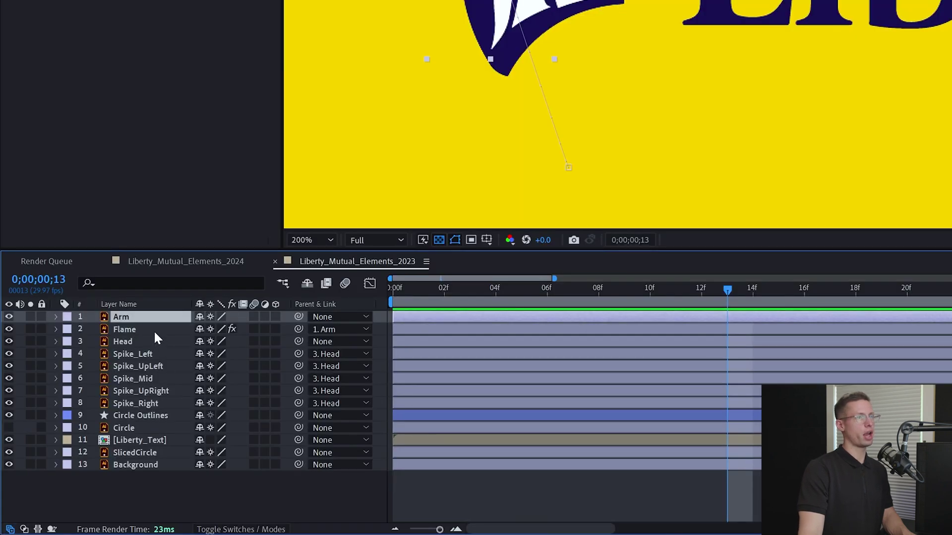
Pre-compose the layers from Arm through Spike_Right into a new composition named Statue
{"action": "left_click", "coordinate": [152, 403], "text": "shift"}
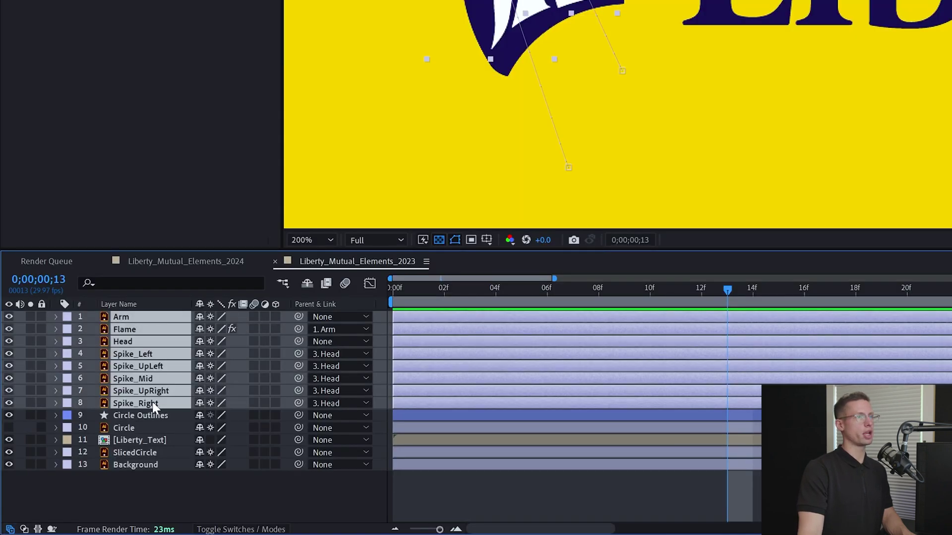
{"action": "right_click", "coordinate": [149, 393]}
{"action": "left_click", "coordinate": [207, 301]}
{"action": "type", "text": "S"}
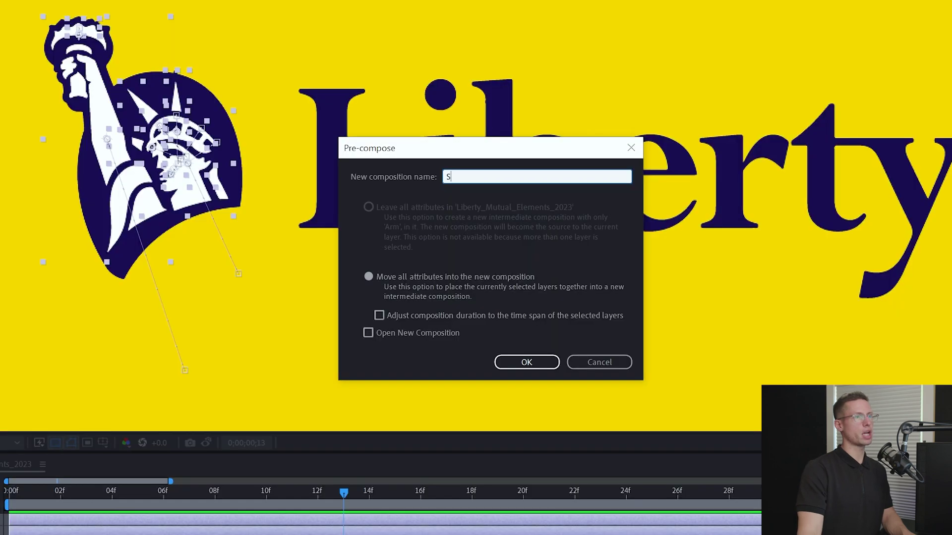
Mask the Statue layer along the badge's lower edge and add Mask Path keyframes at frames 20 and 10
{"action": "left_click_drag", "start_coordinate": [310, 415], "coordinate": [459, 417]}
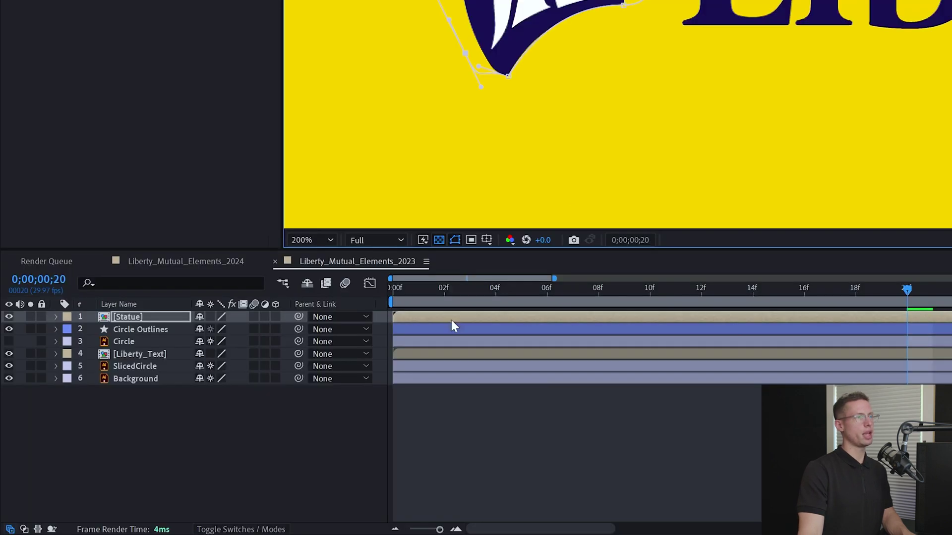
{"action": "key", "text": "m"}
{"action": "left_click", "coordinate": [105, 342]}
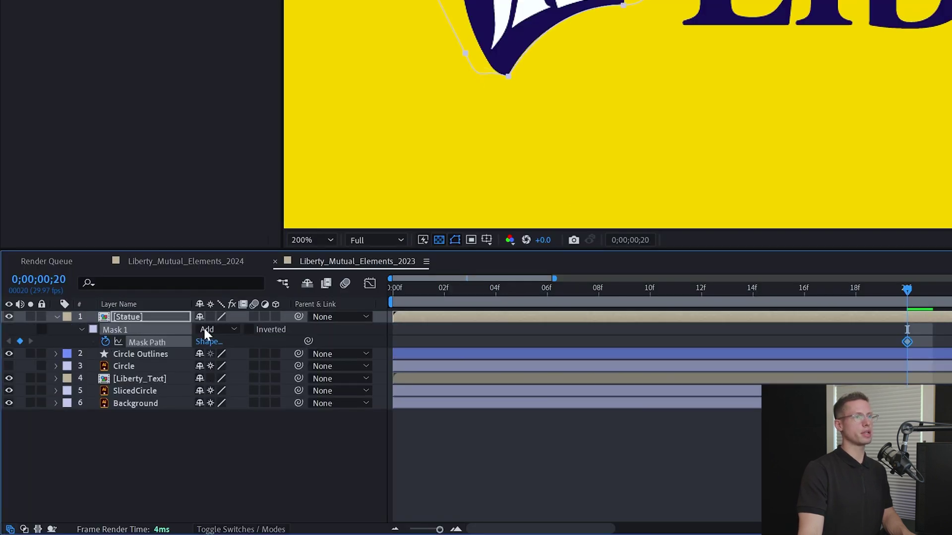
{"action": "left_click", "coordinate": [670, 285]}
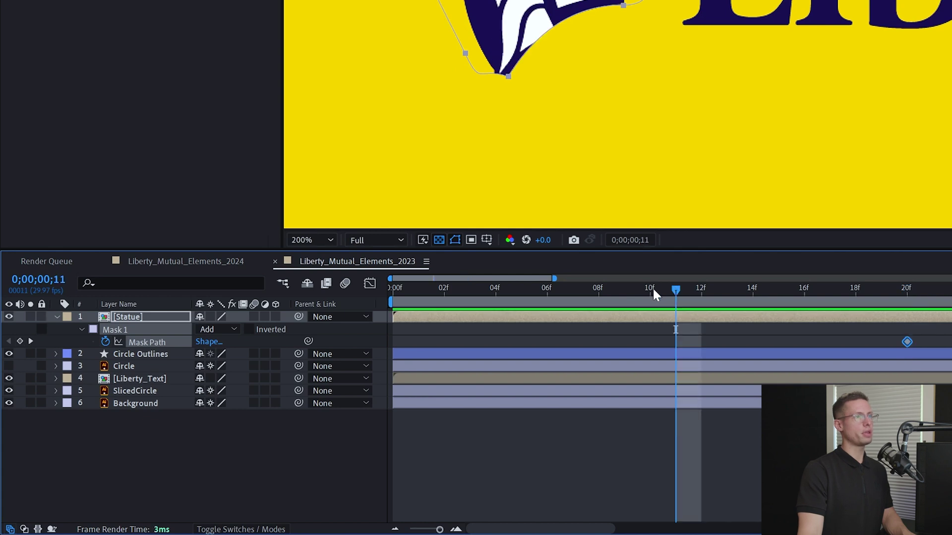
{"action": "left_click", "coordinate": [652, 287]}
{"action": "key", "text": "alt+m"}
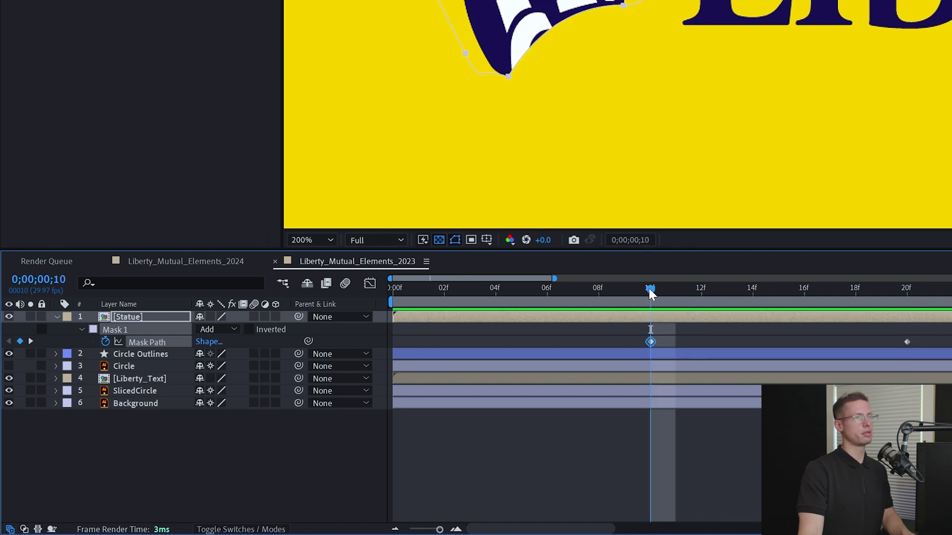
At frame 5, reshape the Statue's mask path so its lower edge follows the bottom of the badge
{"action": "left_click_drag", "start_coordinate": [648, 289], "coordinate": [516, 303]}
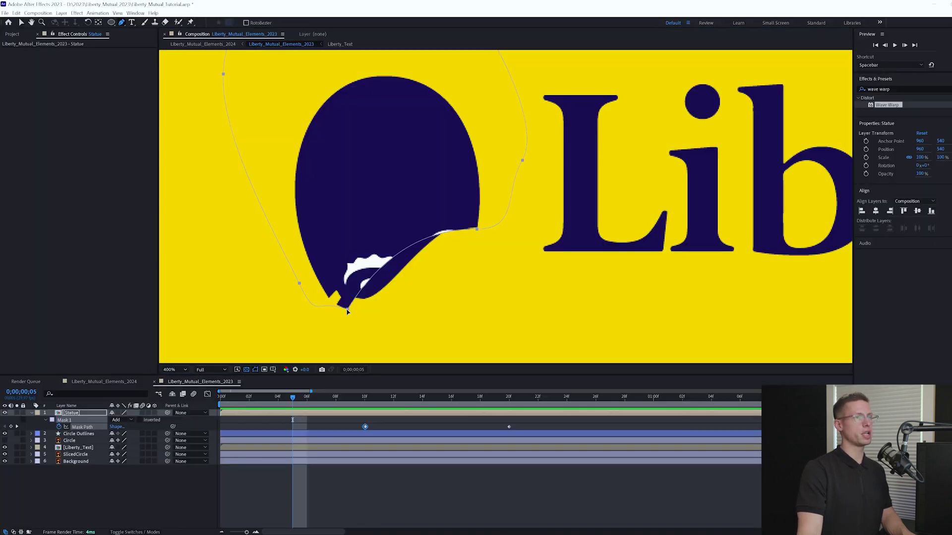
{"action": "left_click", "coordinate": [342, 488]}
{"action": "left_click", "coordinate": [345, 413]}
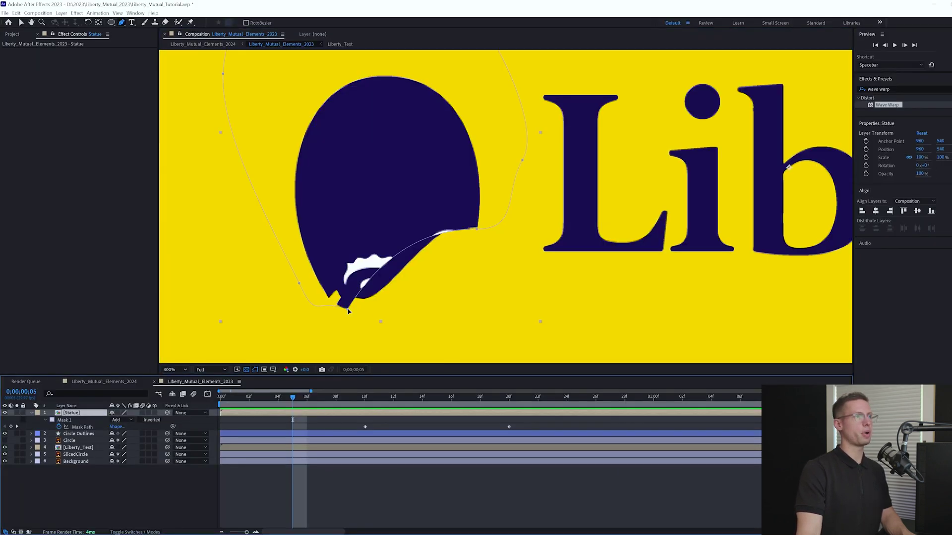
{"action": "left_click", "coordinate": [348, 309]}
{"action": "left_click_drag", "start_coordinate": [385, 252], "coordinate": [397, 288]}
{"action": "left_click_drag", "start_coordinate": [423, 232], "coordinate": [417, 226]}
{"action": "left_click_drag", "start_coordinate": [347, 308], "coordinate": [300, 278]}
At frame 3, move the Statue's mask points and curves to match the rounder badge outline
{"action": "left_click_drag", "start_coordinate": [293, 398], "coordinate": [263, 398]}
{"action": "left_click_drag", "start_coordinate": [300, 278], "coordinate": [313, 251]}
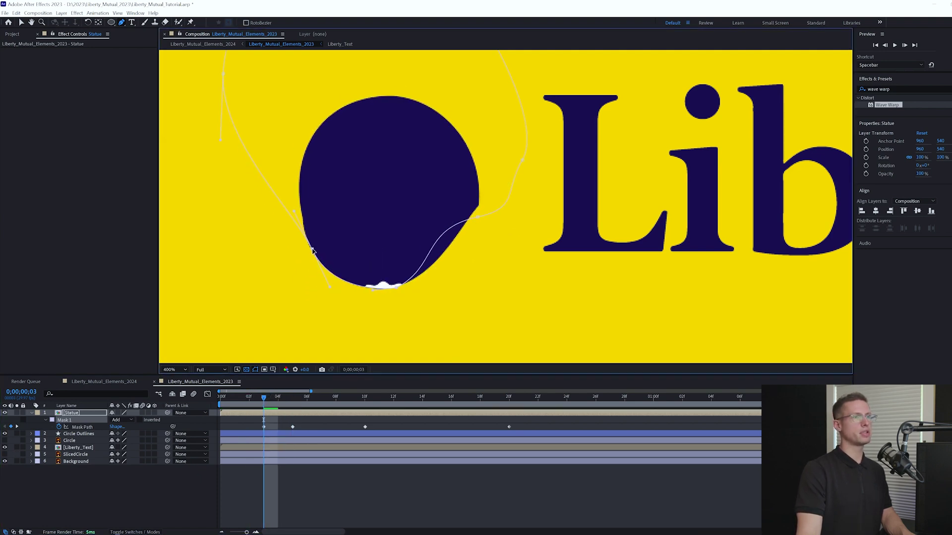
{"action": "left_click_drag", "start_coordinate": [477, 217], "coordinate": [479, 207]}
{"action": "left_click_drag", "start_coordinate": [420, 218], "coordinate": [446, 247]}
Refine the Statue's mask path at frames 6, 7 and 8 to keep it aligned with the badge's lower edge
{"action": "left_click_drag", "start_coordinate": [263, 398], "coordinate": [308, 398]}
{"action": "left_click_drag", "start_coordinate": [350, 296], "coordinate": [353, 299]}
{"action": "key", "text": "Page_Down"}
{"action": "key", "text": "Page_Down"}
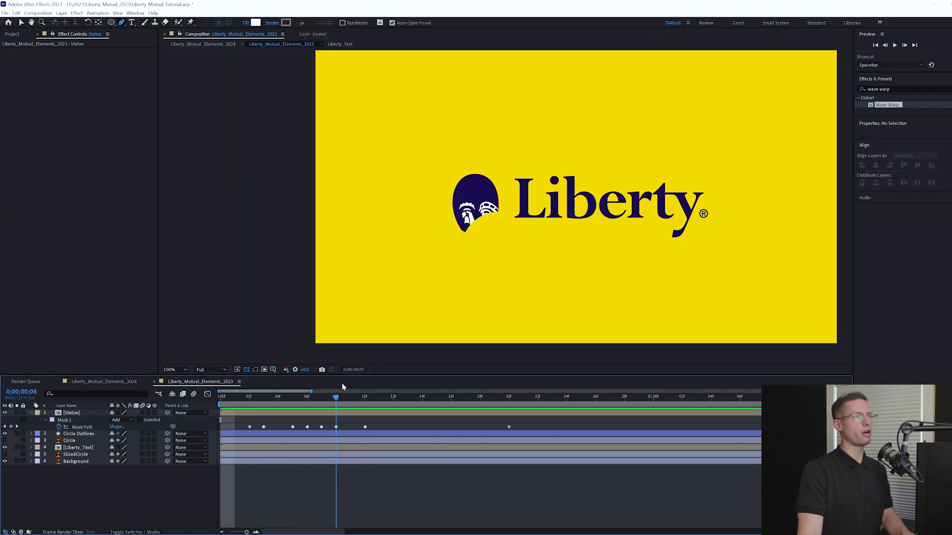
Scrub through the masked animation and trim the SlicedCircle layer so it starts at frame 18
{"action": "left_click_drag", "start_coordinate": [342, 385], "coordinate": [259, 380]}
{"action": "left_click_drag", "start_coordinate": [379, 404], "coordinate": [480, 413]}
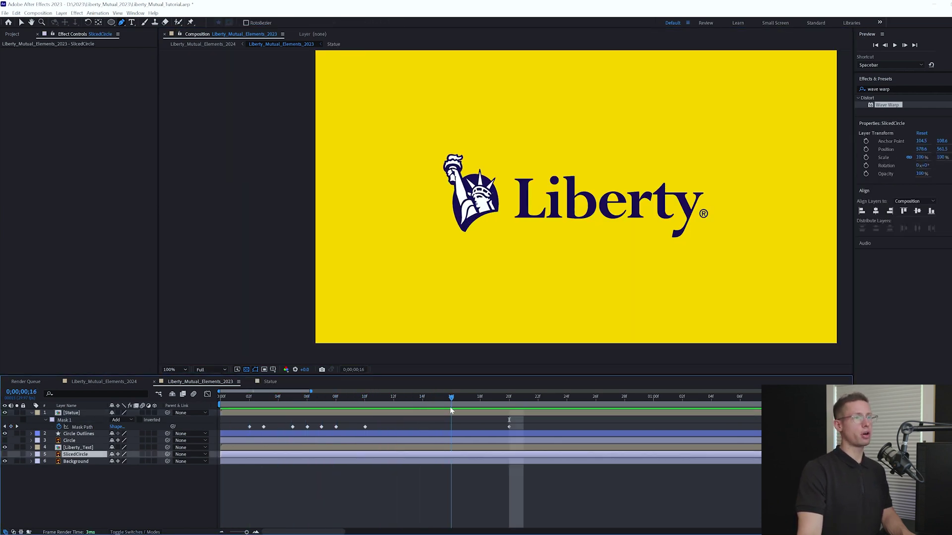
{"action": "left_click_drag", "start_coordinate": [219, 454], "coordinate": [480, 455]}
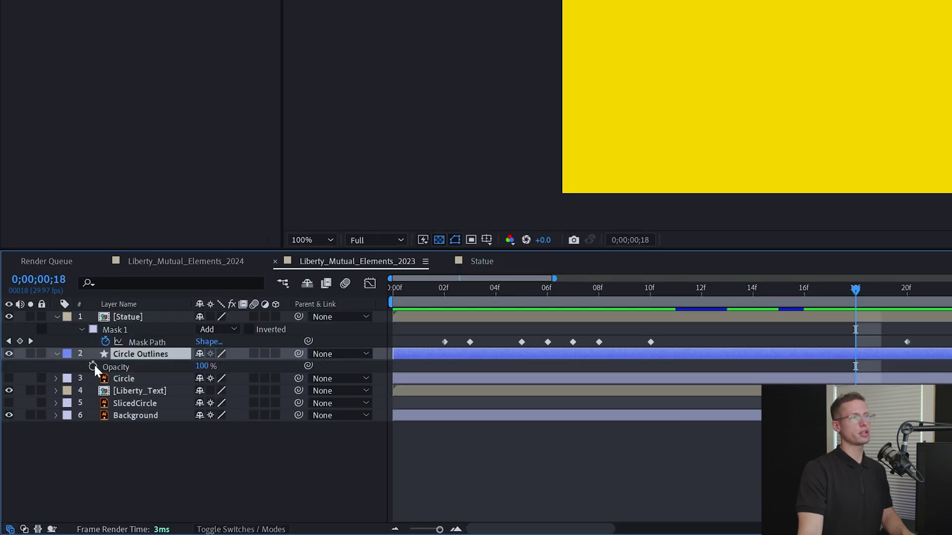
Keyframe the Circle Outlines layer's Opacity from 100% at frame 18 to 0% at 0;00;01;06, and preview the fade
{"action": "left_click", "coordinate": [92, 367]}
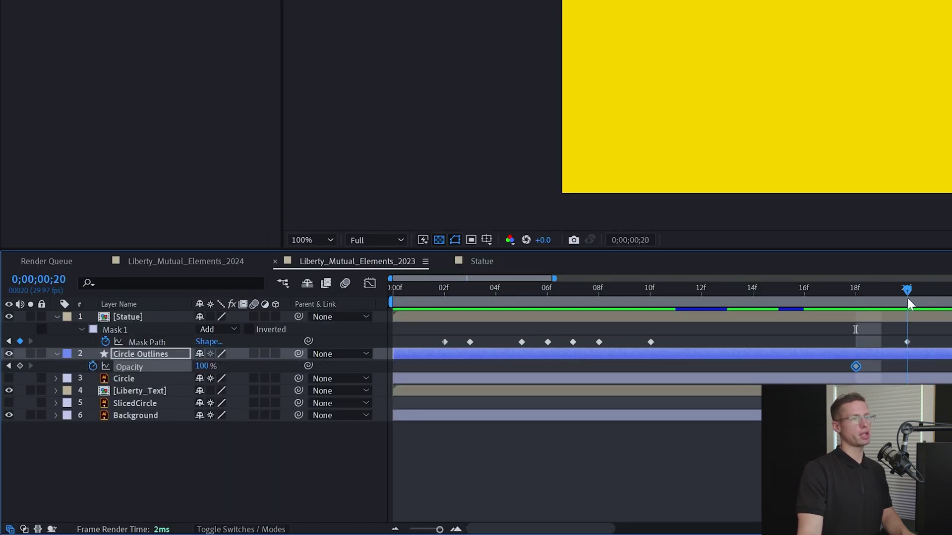
{"action": "left_click_drag", "start_coordinate": [669, 412], "coordinate": [722, 412]}
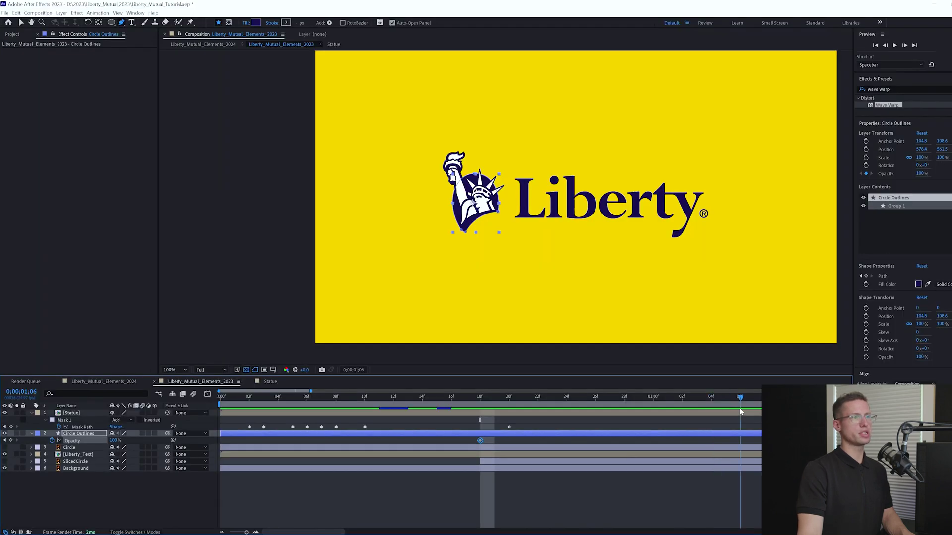
{"action": "left_click_drag", "start_coordinate": [113, 440], "coordinate": [64, 447]}
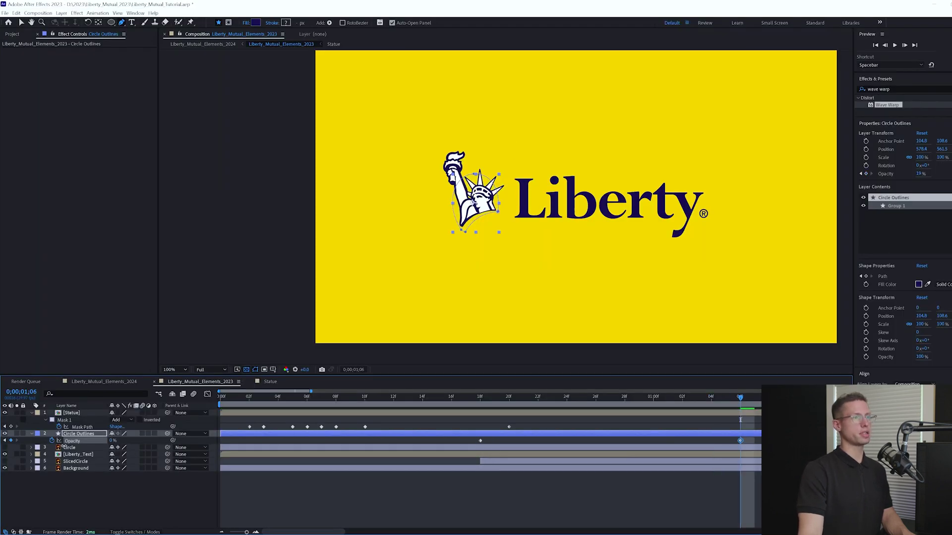
{"action": "key", "text": "space"}
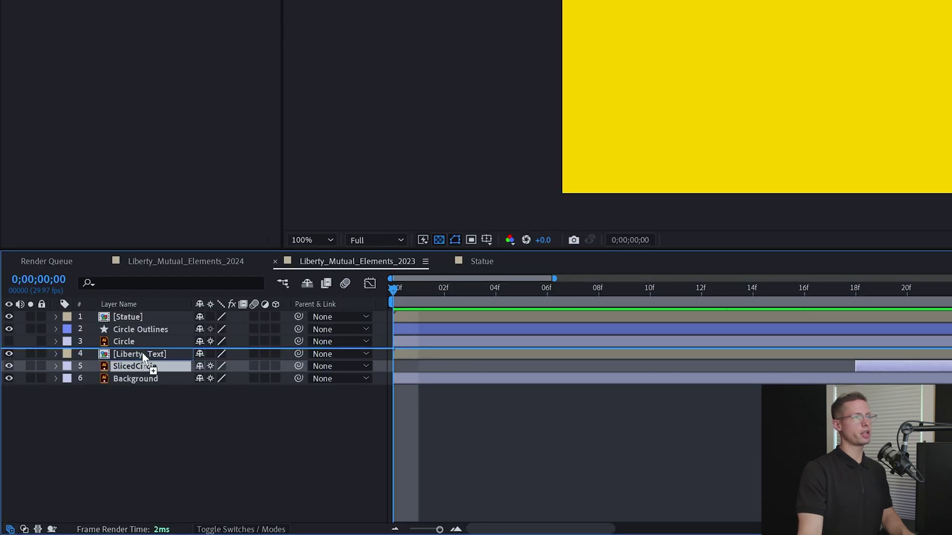
Move SlicedCircle above Liberty_Text and pre-compose it with Statue, Circle Outlines and Circle as Liberty_Logo
{"action": "key", "text": "ctrl+bracketright"}
{"action": "left_click", "coordinate": [142, 317], "text": "shift"}
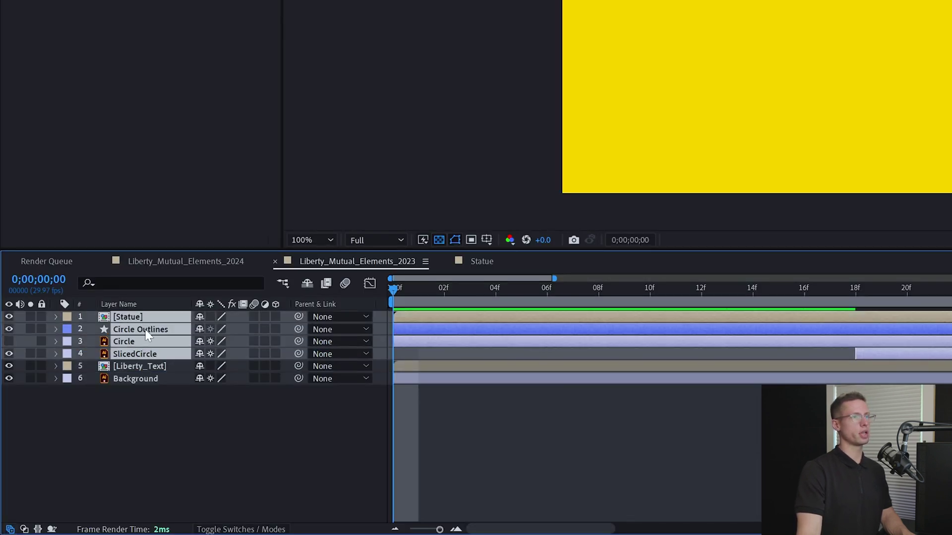
{"action": "right_click", "coordinate": [144, 329]}
{"action": "left_click", "coordinate": [230, 245]}
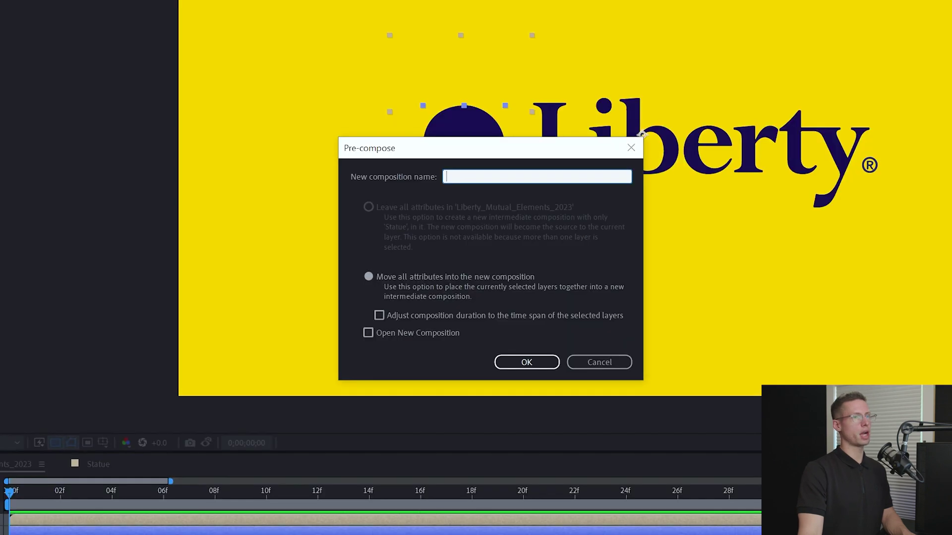
{"action": "type", "text": "Liberty_"}
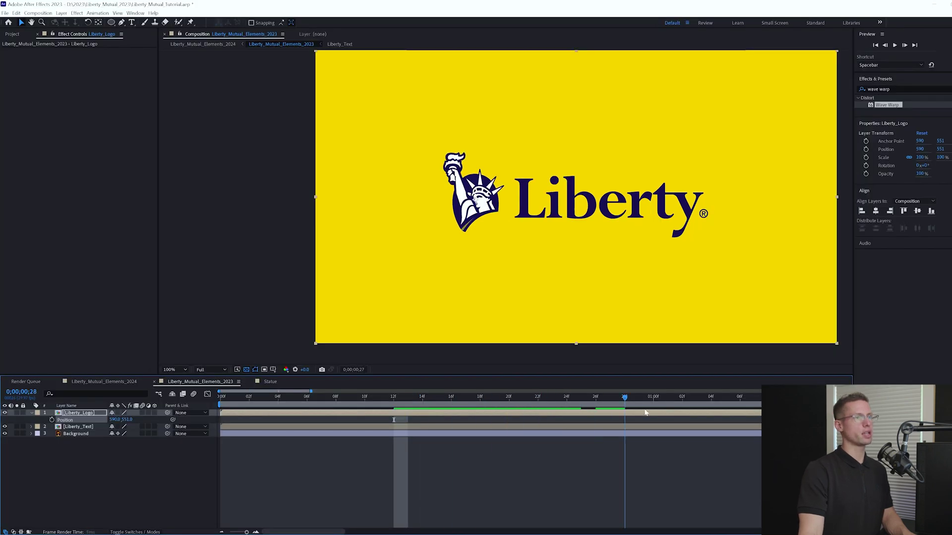
Preview the animation and add Position and Scale keyframes to the Liberty_Logo layer at 0;00;01;12
{"action": "key", "text": "space"}
{"action": "left_click", "coordinate": [51, 420]}
{"action": "key", "text": "s"}
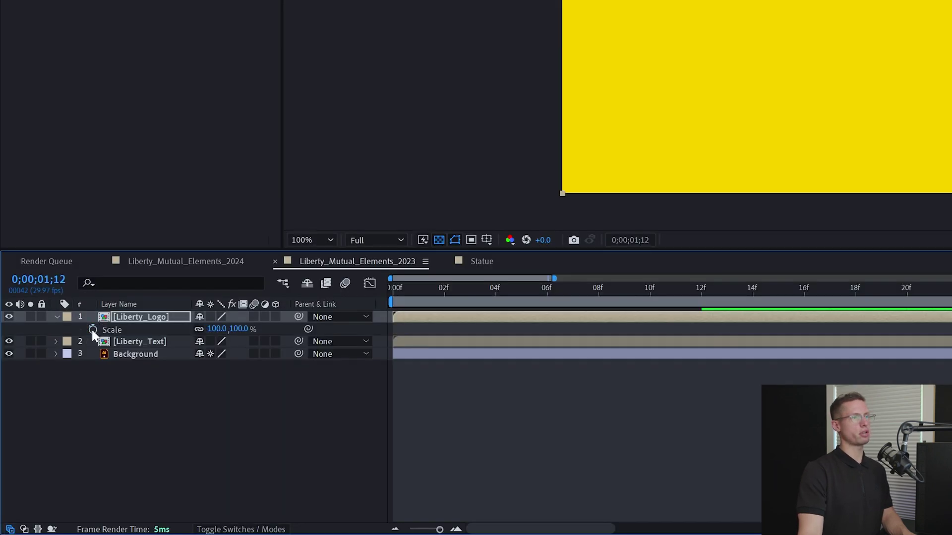
{"action": "left_click", "coordinate": [52, 419]}
At frame 18, set the Liberty_Logo layer's Scale to 196%
{"action": "left_click_drag", "start_coordinate": [537, 402], "coordinate": [481, 400]}
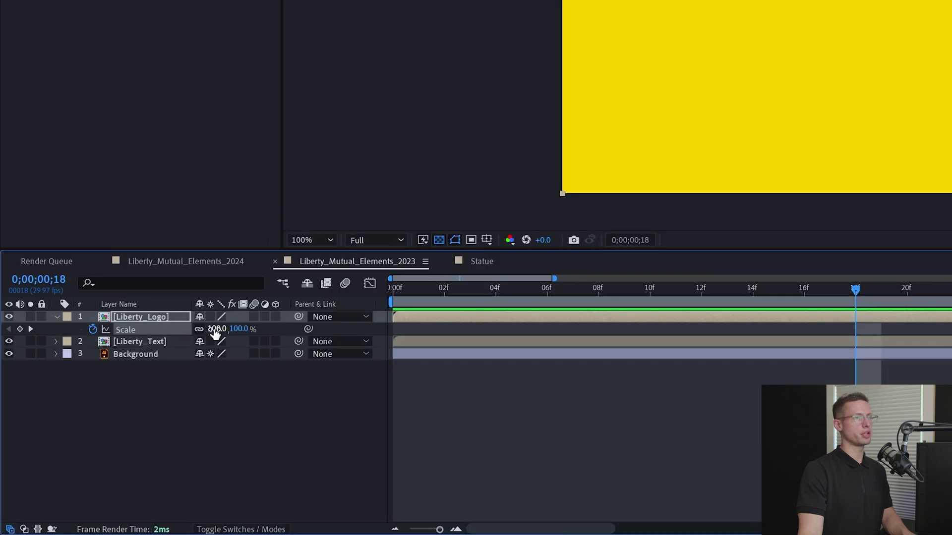
{"action": "left_click", "coordinate": [216, 330]}
{"action": "type", "text": "19"}
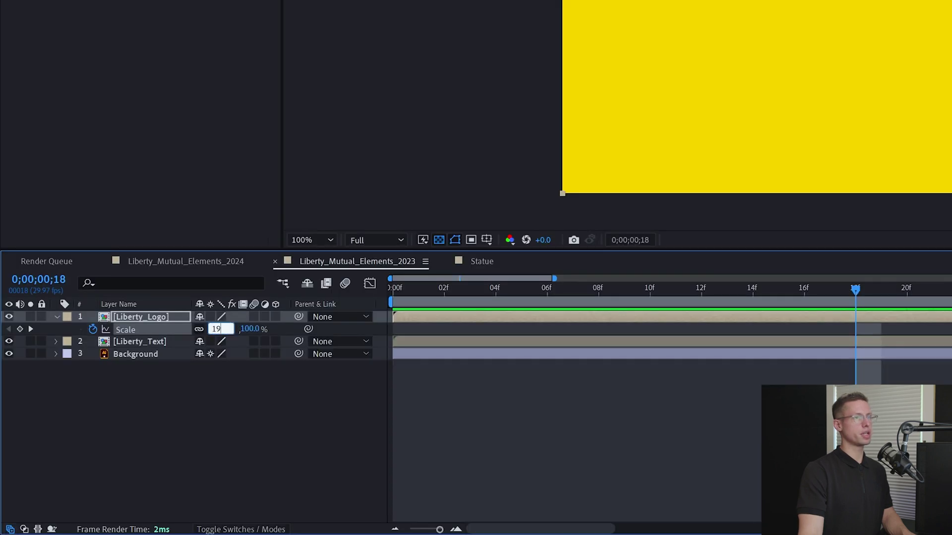
{"action": "type", "text": "6"}
{"action": "key", "text": "Return"}
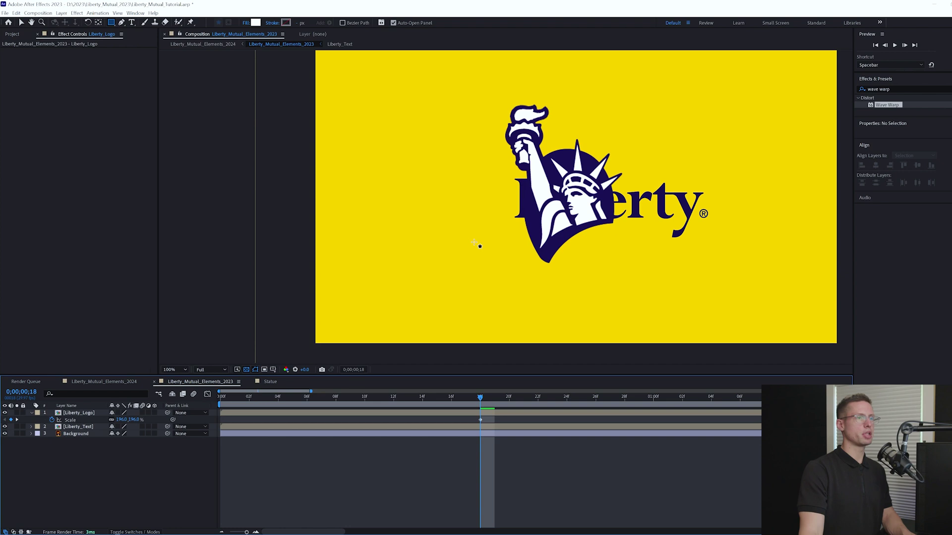
Draw a white rectangle about 907 by 162 px just below the Liberty text as a new shape layer
{"action": "left_click_drag", "start_coordinate": [474, 243], "coordinate": [720, 287]}
{"action": "left_click", "coordinate": [21, 23]}
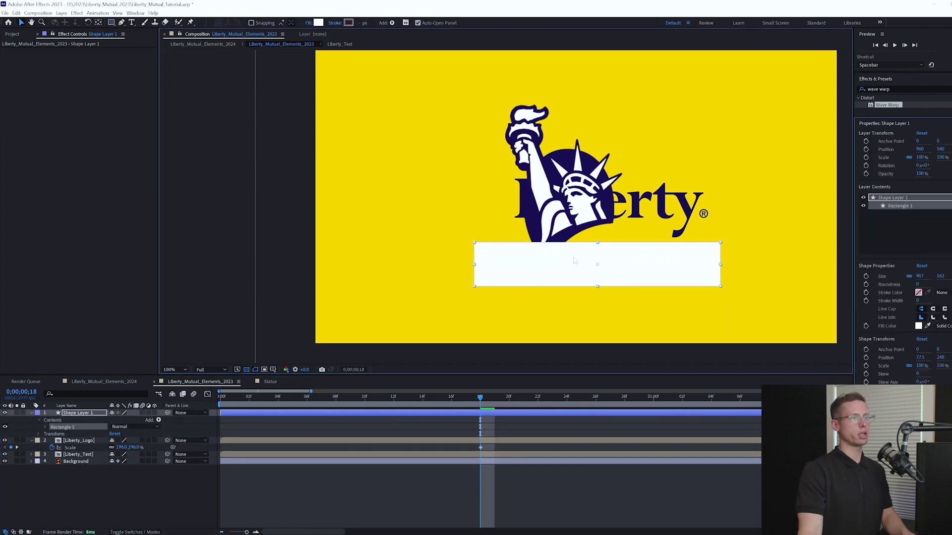
At frame 18, lower the Liberty_Logo layer to Position 934, 605 and delete the white rectangle layer
{"action": "left_click", "coordinate": [78, 440]}
{"action": "key", "text": "p"}
{"action": "left_click_drag", "start_coordinate": [127, 446], "coordinate": [147, 449]}
{"action": "left_click", "coordinate": [75, 414]}
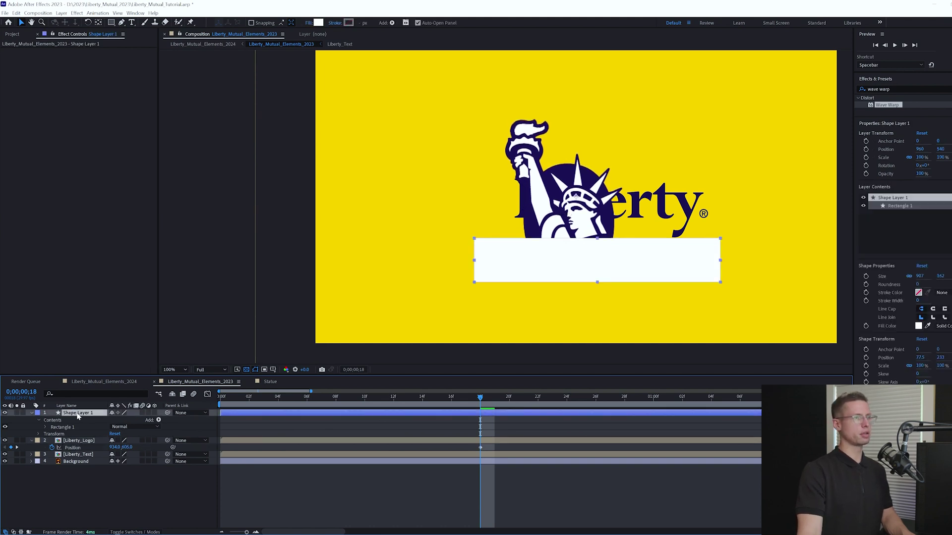
{"action": "key", "text": "Delete"}
Apply Easy Ease Out to Liberty_Logo's first Position keyframe and Easy Ease In to its last one
{"action": "right_click", "coordinate": [479, 420]}
{"action": "mouse_move", "coordinate": [530, 416]}
{"action": "left_click", "coordinate": [607, 460]}
{"action": "key", "text": "minus"}
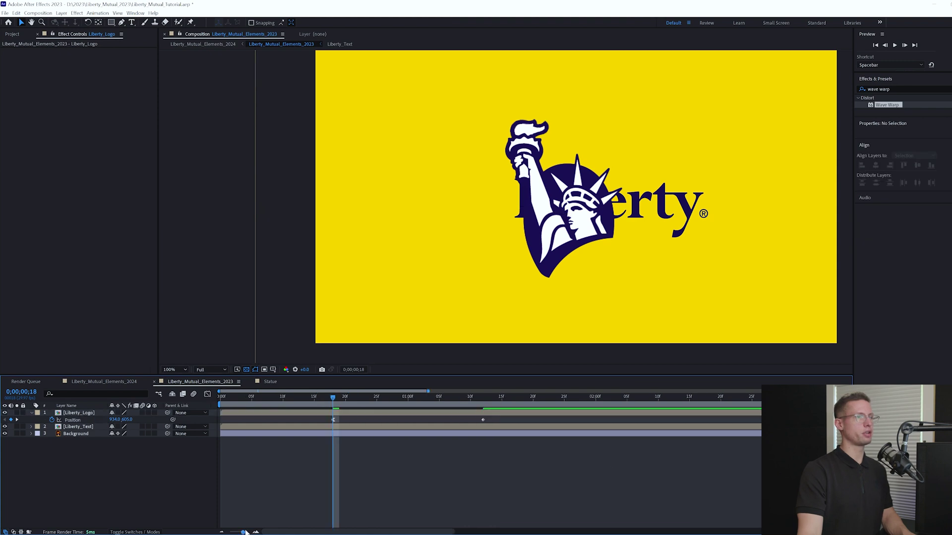
{"action": "right_click", "coordinate": [482, 420]}
{"action": "left_click", "coordinate": [607, 450]}
Apply Easy Ease Out to Liberty_Logo's first Scale keyframe and Easy Ease In to its last one
{"action": "key", "text": "s"}
{"action": "right_click", "coordinate": [482, 420]}
{"action": "left_click", "coordinate": [607, 486]}
{"action": "right_click", "coordinate": [332, 420]}
{"action": "left_click", "coordinate": [461, 495]}
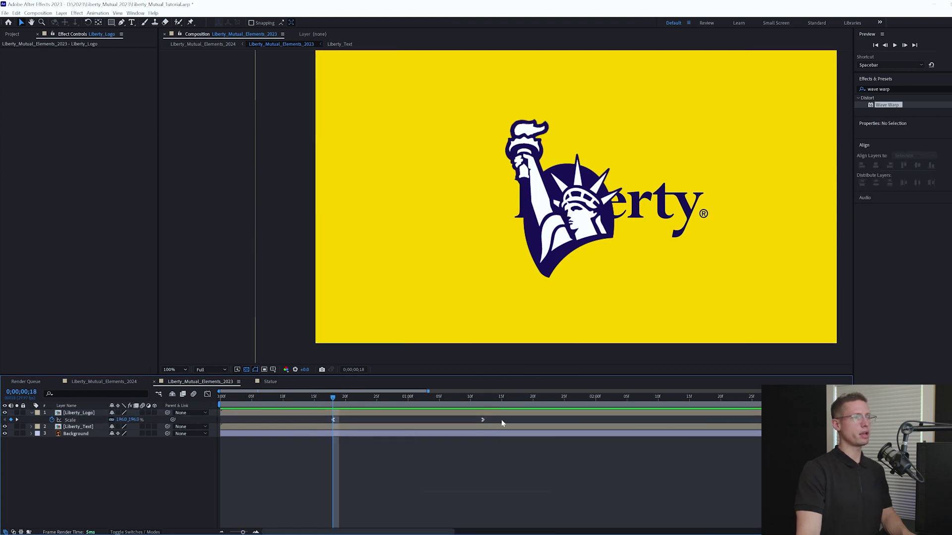
Steepen Liberty_Logo's Scale speed curve by extending the handles of both keyframes toward the middle
{"action": "left_click", "coordinate": [207, 395]}
{"action": "left_click_drag", "start_coordinate": [356, 417], "coordinate": [377, 417]}
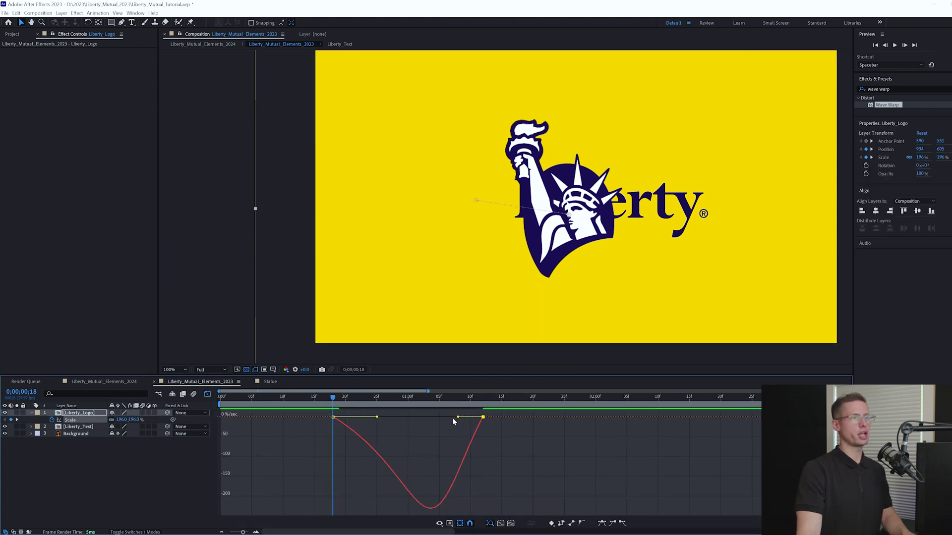
{"action": "left_click_drag", "start_coordinate": [458, 416], "coordinate": [438, 417]}
{"action": "left_click", "coordinate": [208, 394]}
Extend both handles of Liberty_Logo's Position speed curve toward the middle to match the Scale easing, and preview the animation
{"action": "key", "text": "p"}
{"action": "left_click_drag", "start_coordinate": [325, 422], "coordinate": [491, 417]}
{"action": "left_click", "coordinate": [209, 395]}
{"action": "left_click", "coordinate": [333, 509]}
{"action": "left_click_drag", "start_coordinate": [358, 509], "coordinate": [380, 508]}
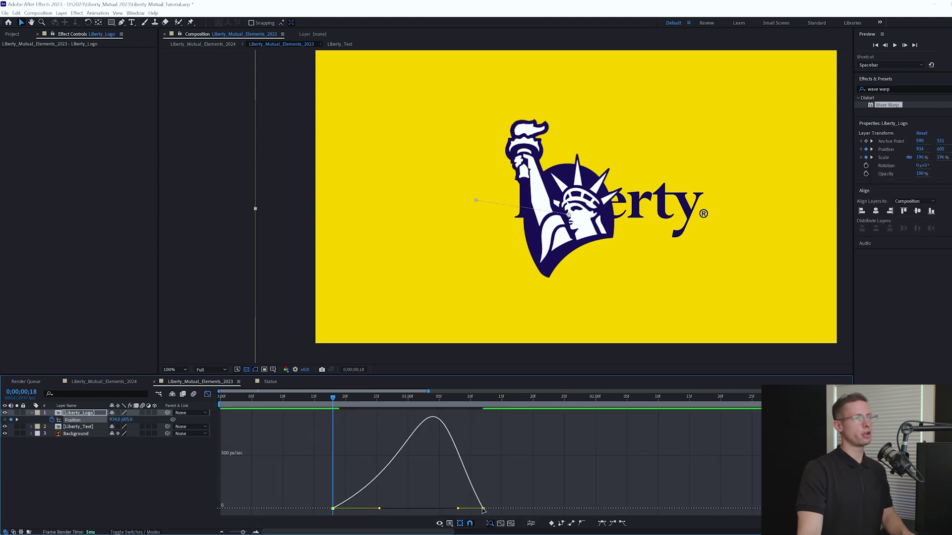
{"action": "left_click_drag", "start_coordinate": [457, 509], "coordinate": [436, 508]}
{"action": "left_click", "coordinate": [208, 395]}
{"action": "key", "text": "space"}
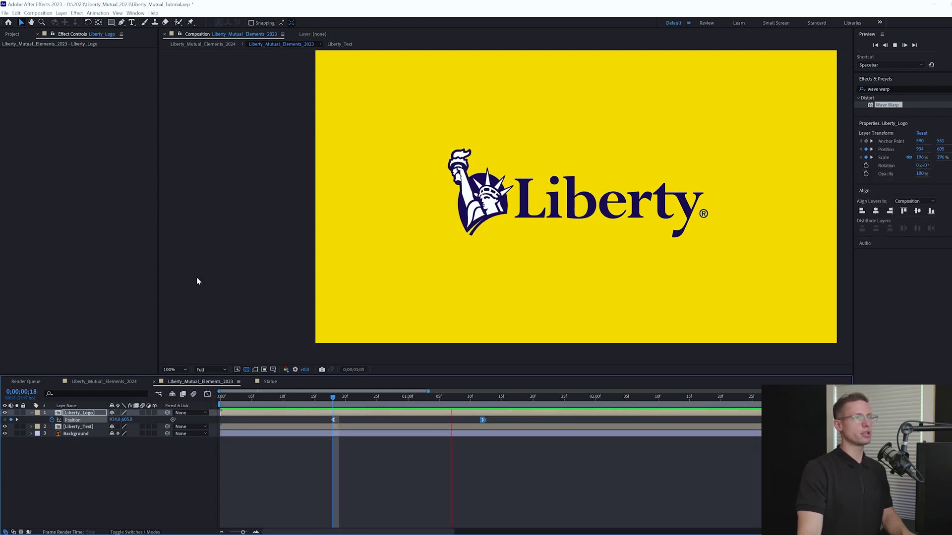
Keyframe Liberty_Text's Position at 0;00;01;17, and at frame 18 shift the text horizontally to about 378, 540 so its end sits behind the statue
{"action": "left_click", "coordinate": [488, 427]}
{"action": "left_click_drag", "start_coordinate": [485, 401], "coordinate": [510, 404]}
{"action": "key", "text": "p"}
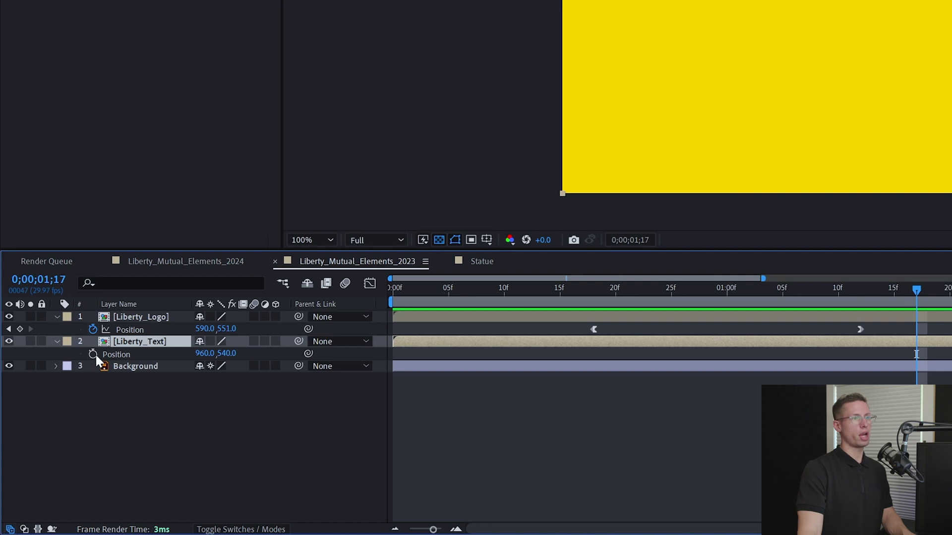
{"action": "left_click", "coordinate": [93, 354]}
{"action": "left_click_drag", "start_coordinate": [658, 296], "coordinate": [594, 301]}
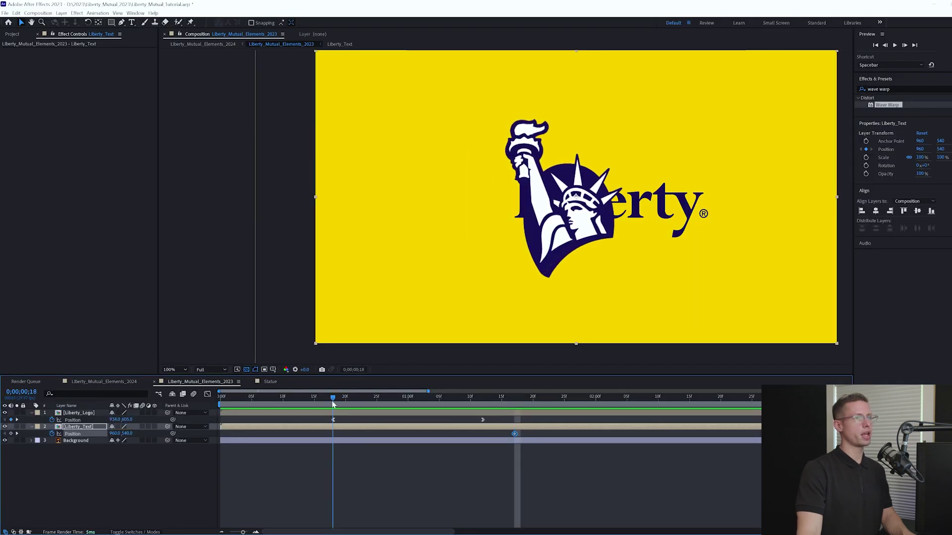
{"action": "left_click_drag", "start_coordinate": [658, 203], "coordinate": [501, 208]}
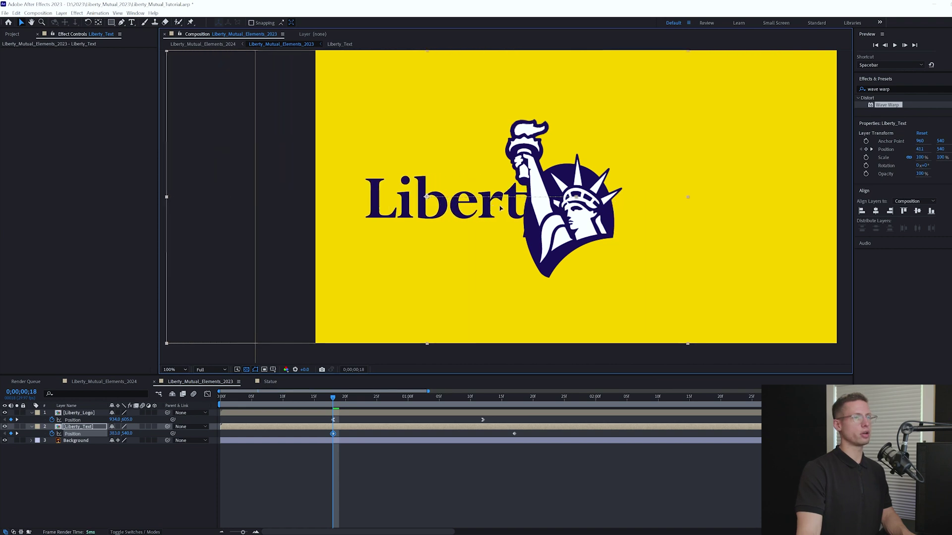
Ease Liberty_Text's Position keyframes out and in, and extend their speed curve handles toward the middle
{"action": "right_click", "coordinate": [334, 435]}
{"action": "left_click", "coordinate": [481, 470]}
{"action": "right_click", "coordinate": [515, 436]}
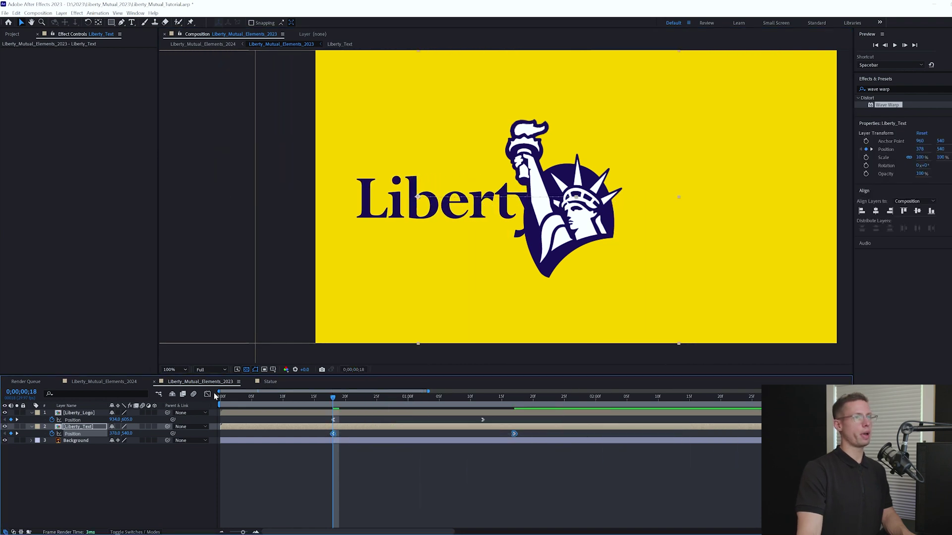
{"action": "left_click", "coordinate": [208, 394]}
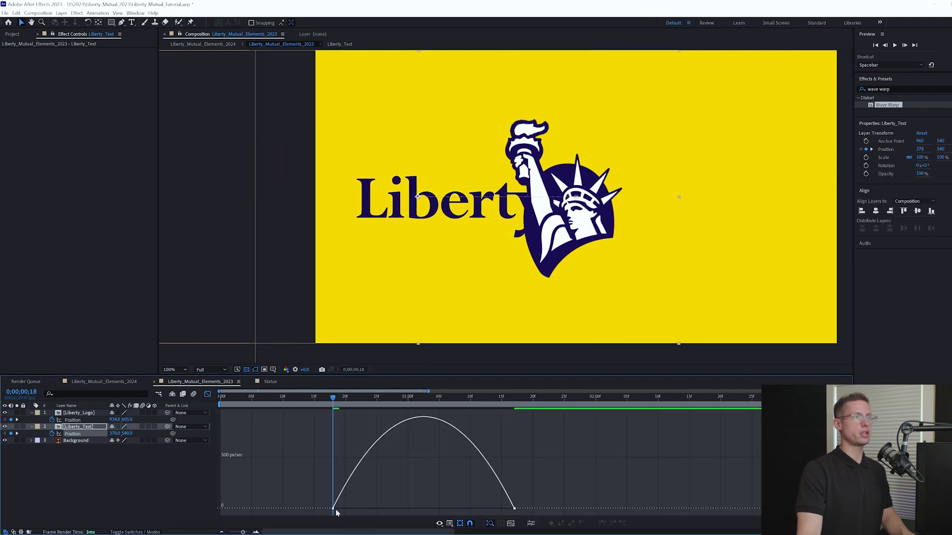
{"action": "mouse_move", "coordinate": [364, 508]}
{"action": "left_mouse_down"}
{"action": "mouse_move", "coordinate": [496, 508]}
{"action": "mouse_move", "coordinate": [381, 511]}
{"action": "left_mouse_up"}
{"action": "left_click_drag", "start_coordinate": [467, 508], "coordinate": [458, 509]}
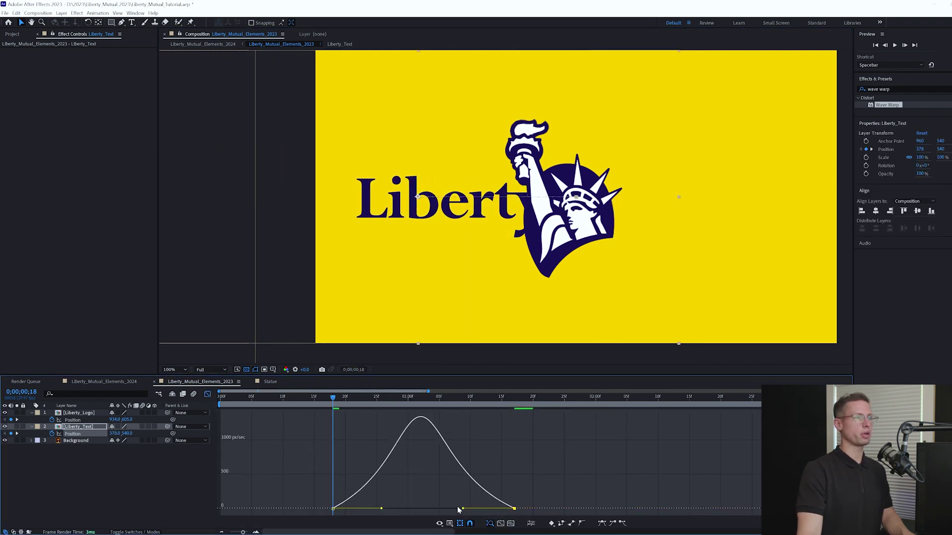
{"action": "left_click", "coordinate": [207, 394]}
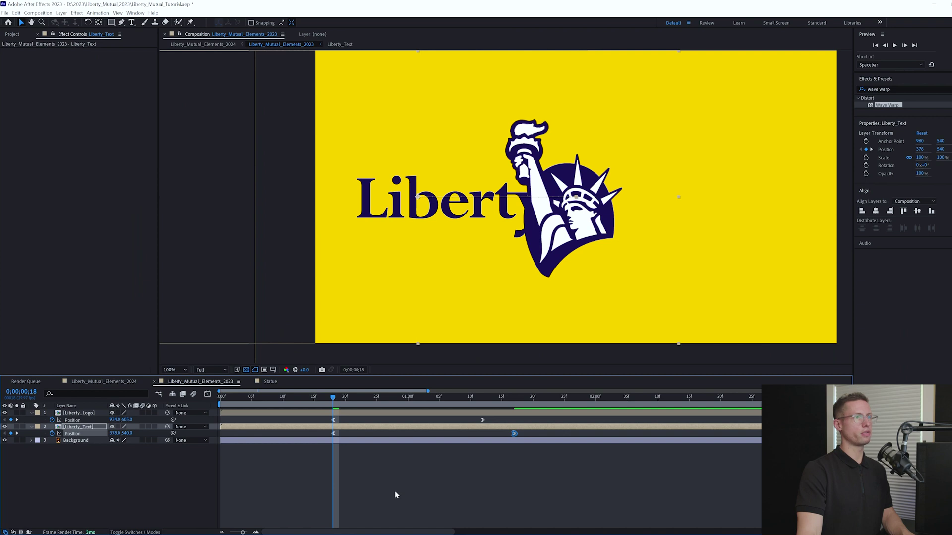
At 0;00;01;17, draw a rectangular mask around the word on Liberty_Text and add a Mask Path keyframe
{"action": "left_click", "coordinate": [114, 26]}
{"action": "left_click_drag", "start_coordinate": [486, 397], "coordinate": [515, 394]}
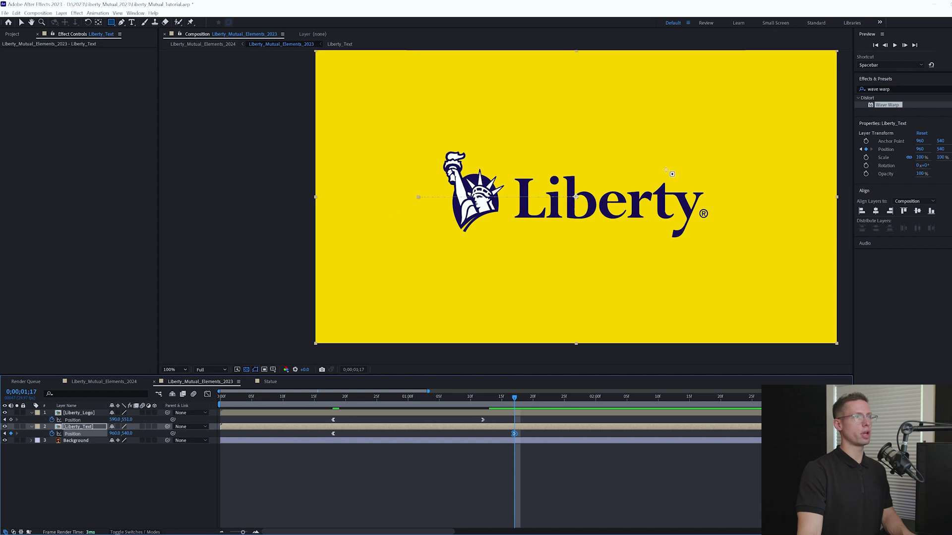
{"action": "left_click_drag", "start_coordinate": [717, 173], "coordinate": [510, 239]}
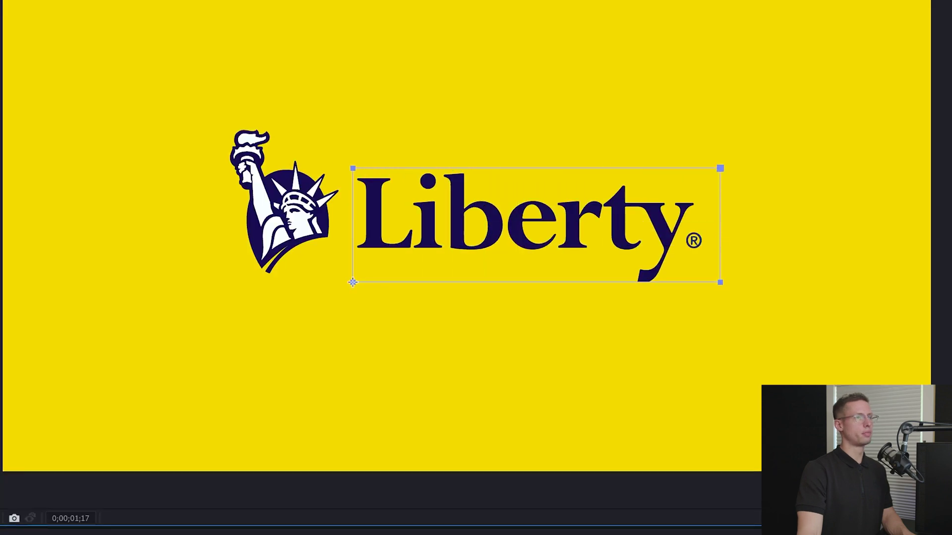
{"action": "key", "text": "v"}
{"action": "double_click", "coordinate": [350, 168]}
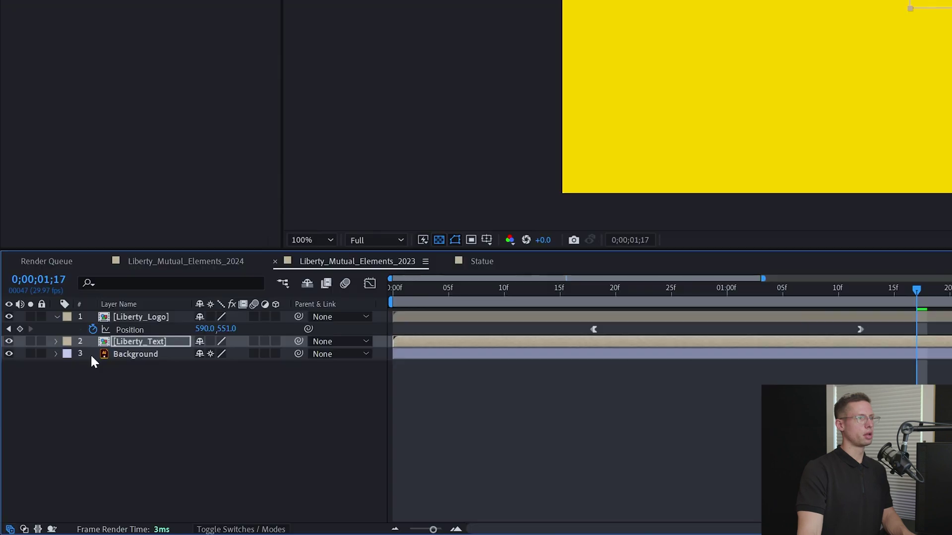
{"action": "key", "text": "m"}
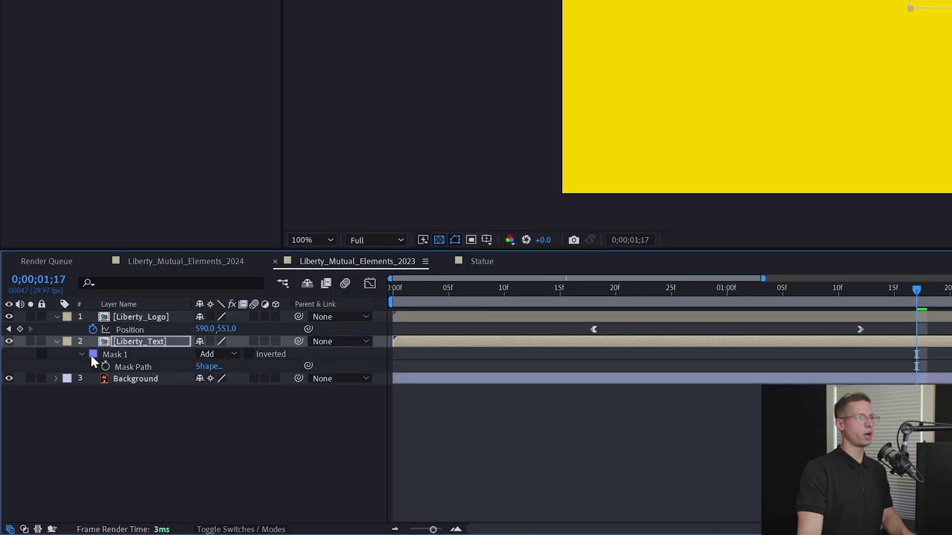
{"action": "left_click", "coordinate": [105, 367]}
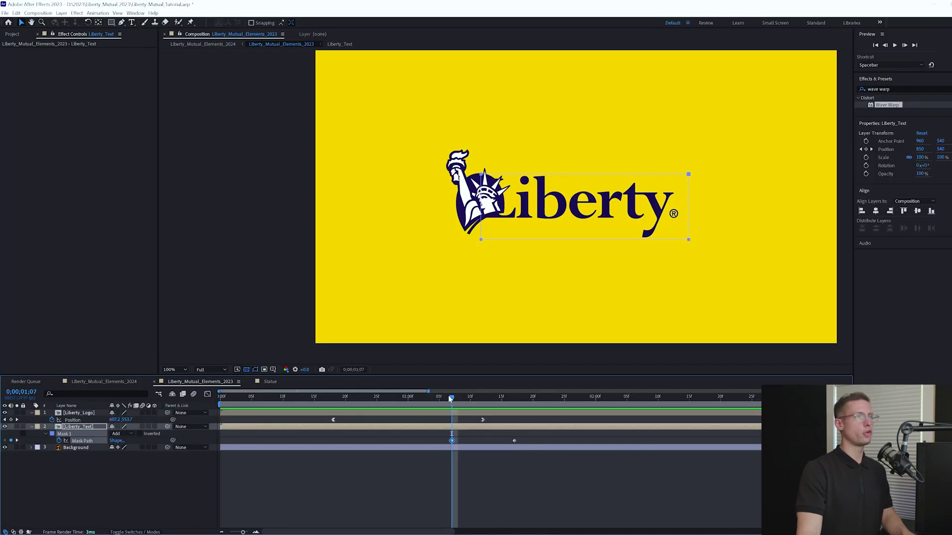
At 0;00;01;03 and 0;00;01;01, pull the text mask's left edge in behind the logo to hide the letters sticking out
{"action": "left_click_drag", "start_coordinate": [449, 396], "coordinate": [427, 392]}
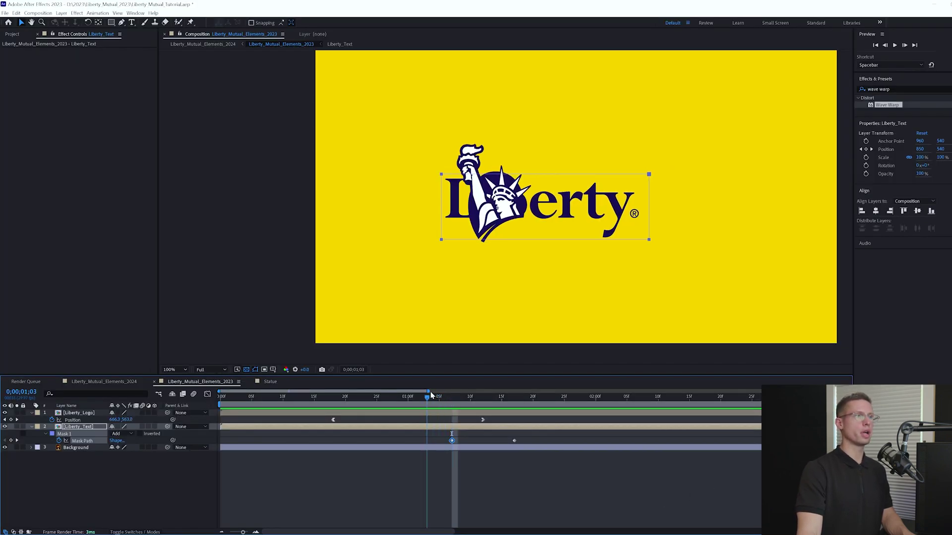
{"action": "left_click_drag", "start_coordinate": [441, 208], "coordinate": [496, 208]}
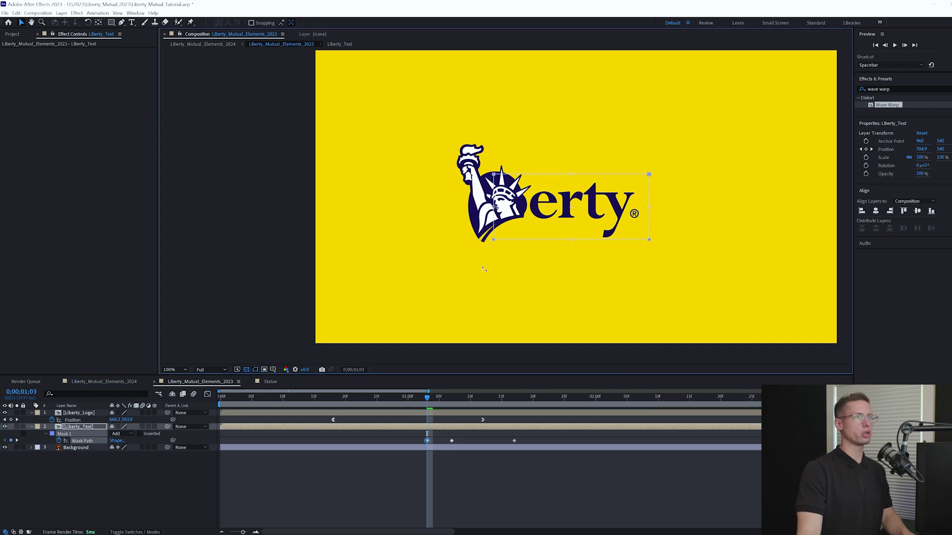
{"action": "key", "text": "Page_Up"}
{"action": "key", "text": "Page_Up"}
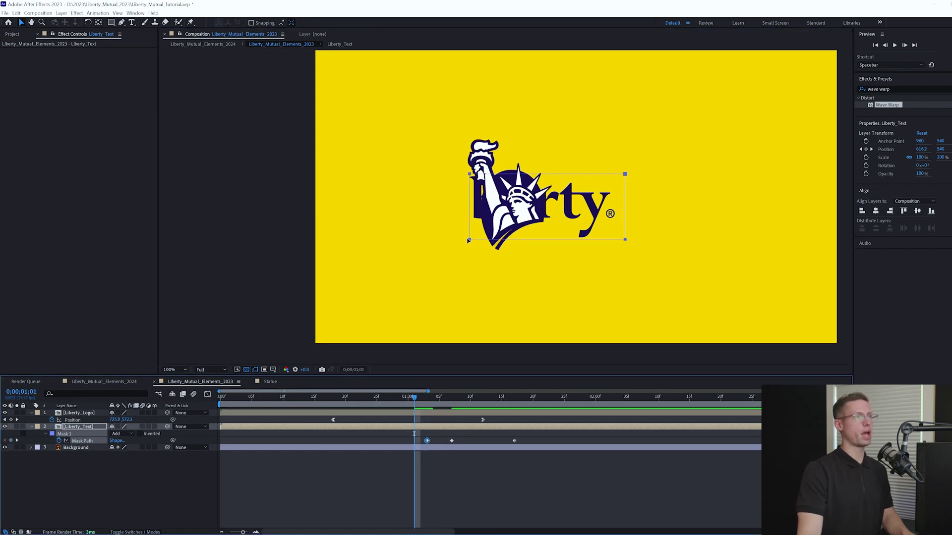
{"action": "double_click", "coordinate": [468, 239]}
{"action": "left_click_drag", "start_coordinate": [470, 207], "coordinate": [512, 208]}
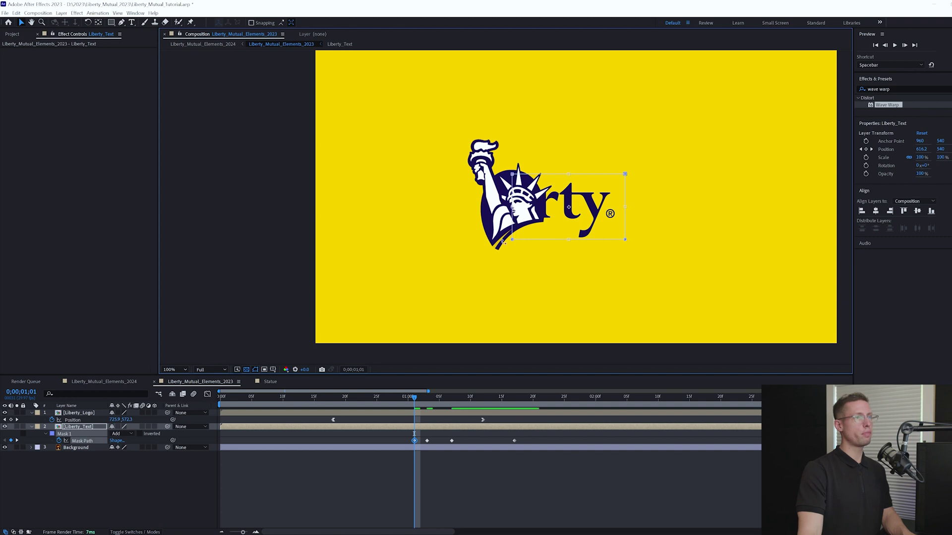
At 0;00;00;29, bring the text mask's left edge in behind the statue, and step back to 0;00;00;28
{"action": "left_click", "coordinate": [412, 399]}
{"action": "left_click_drag", "start_coordinate": [412, 399], "coordinate": [403, 397]}
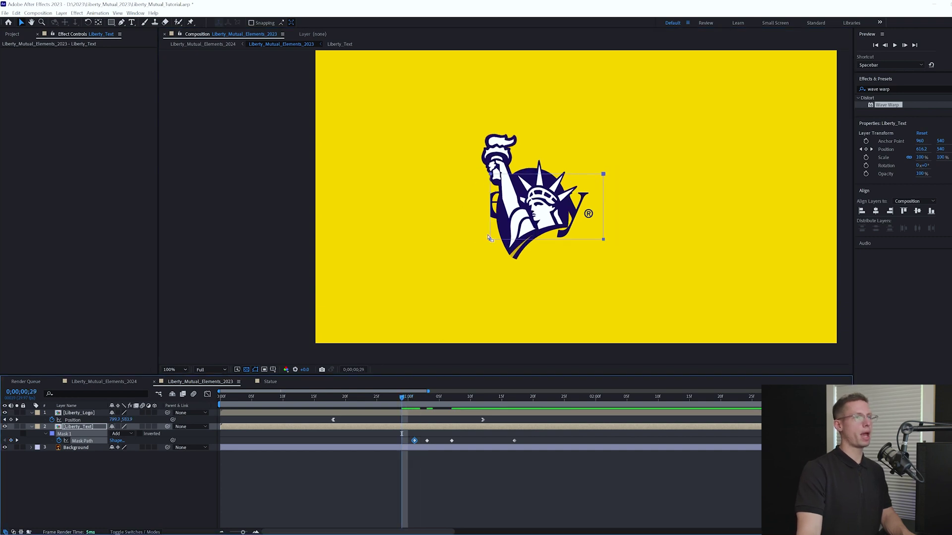
{"action": "left_click", "coordinate": [491, 207]}
{"action": "left_click_drag", "start_coordinate": [490, 207], "coordinate": [532, 207]}
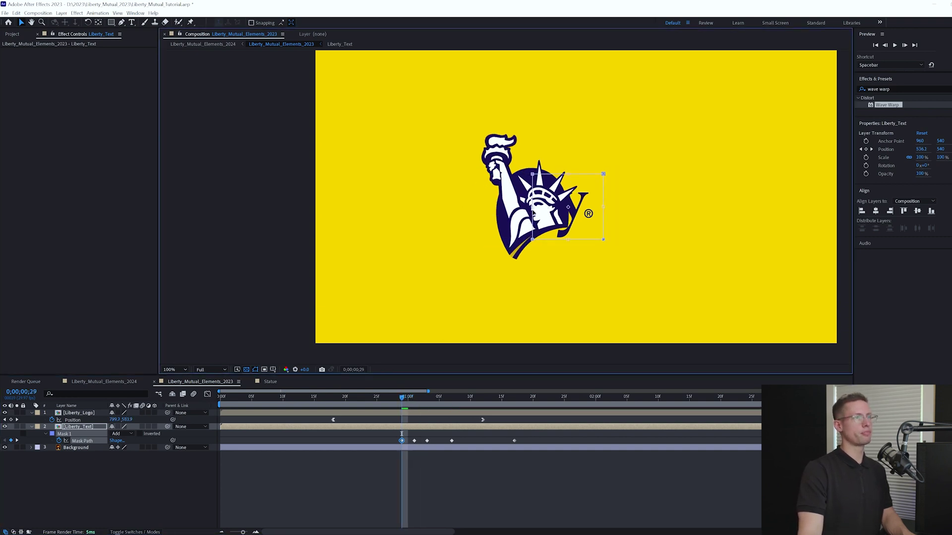
{"action": "key", "text": "Page_Up"}
{"action": "key", "text": "Page_Up"}
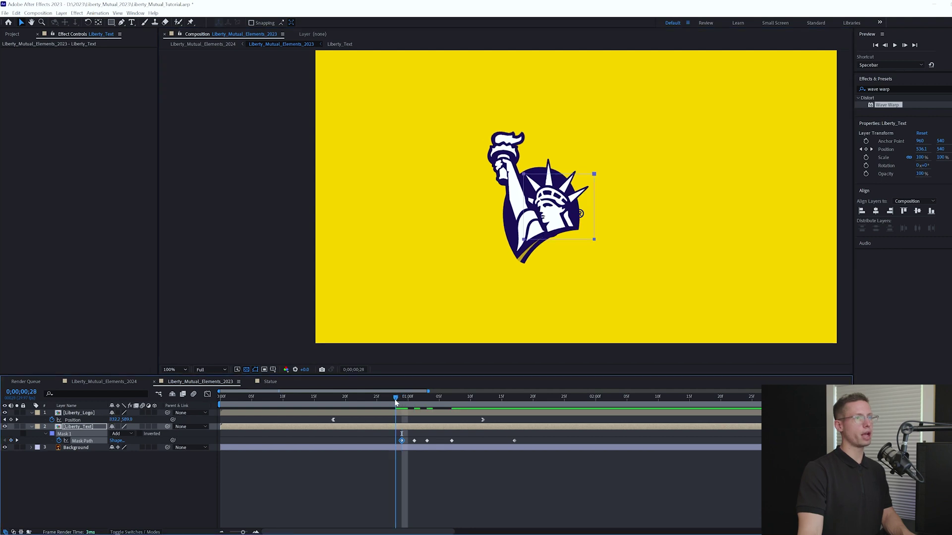